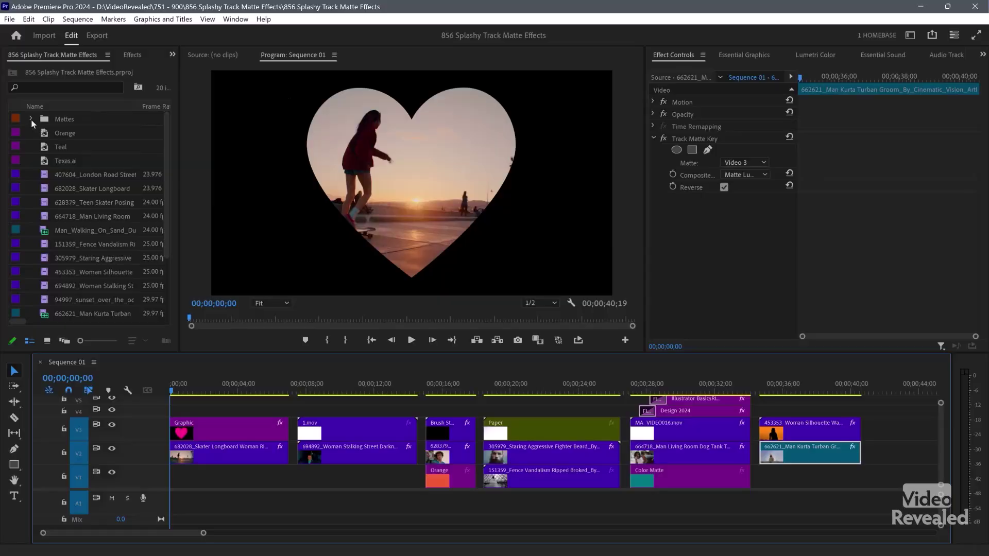
Step: Preview the ink mattes MA_VIDEO015 through MA_VIDEO018 from the black ink package inside the Mattes bin
click(32, 120)
click(44, 133)
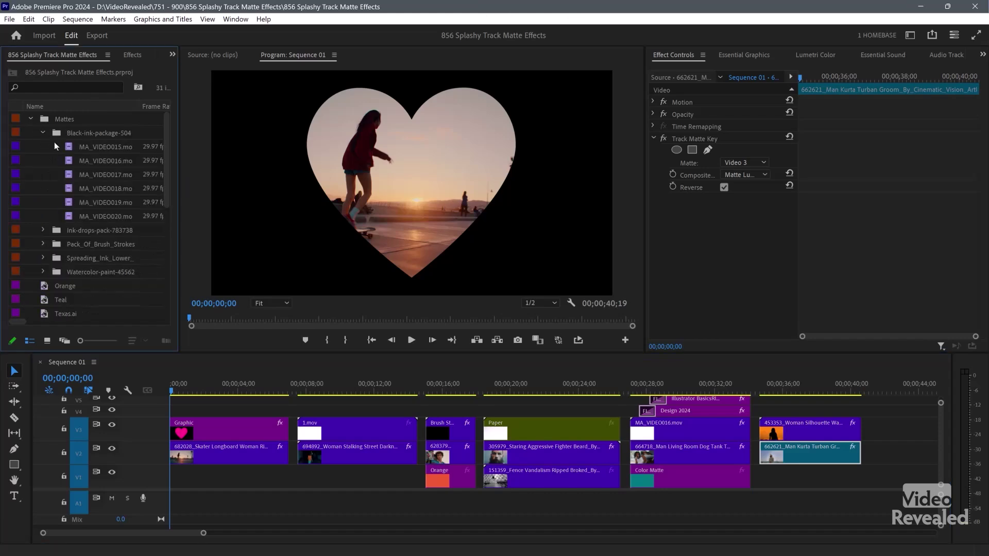
double_click(67, 147)
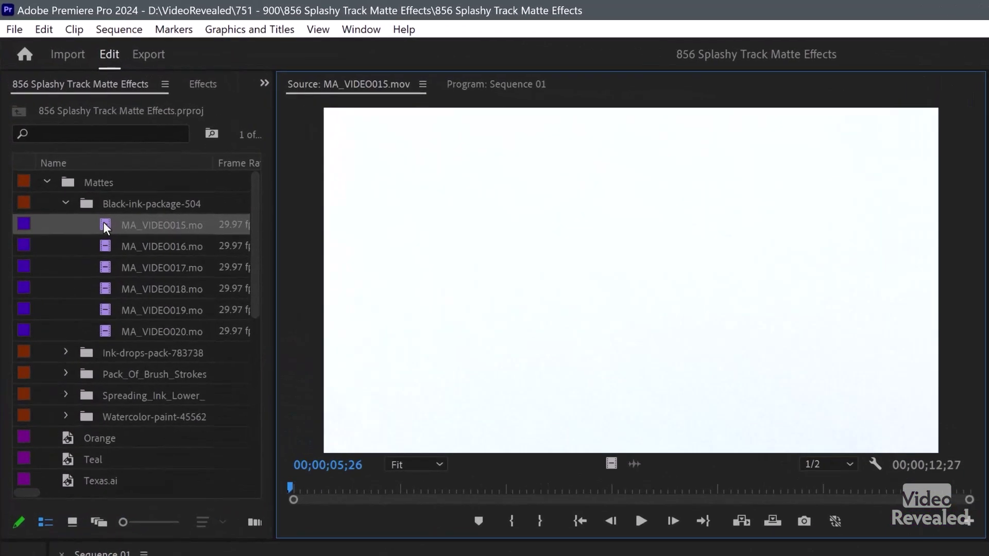
key(space)
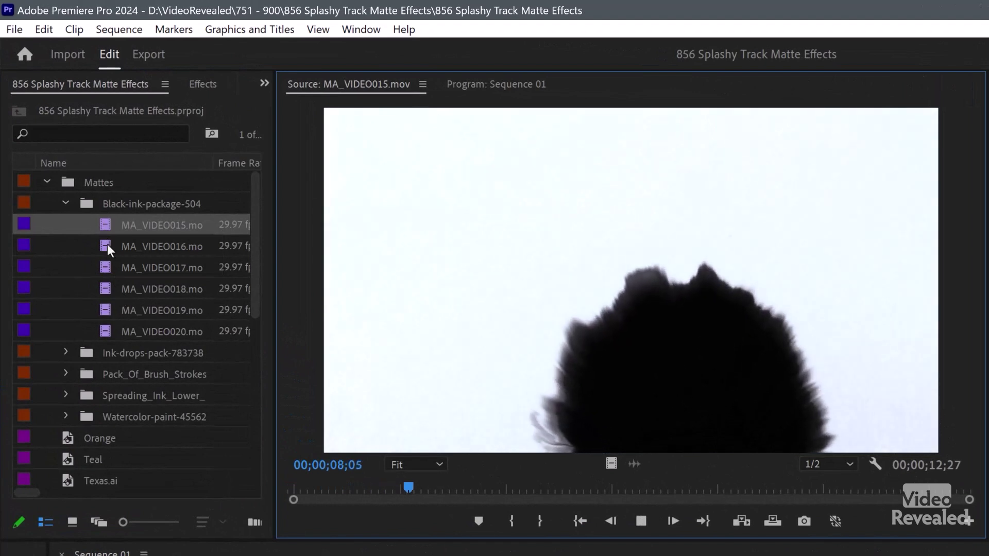
double_click(104, 246)
key(space)
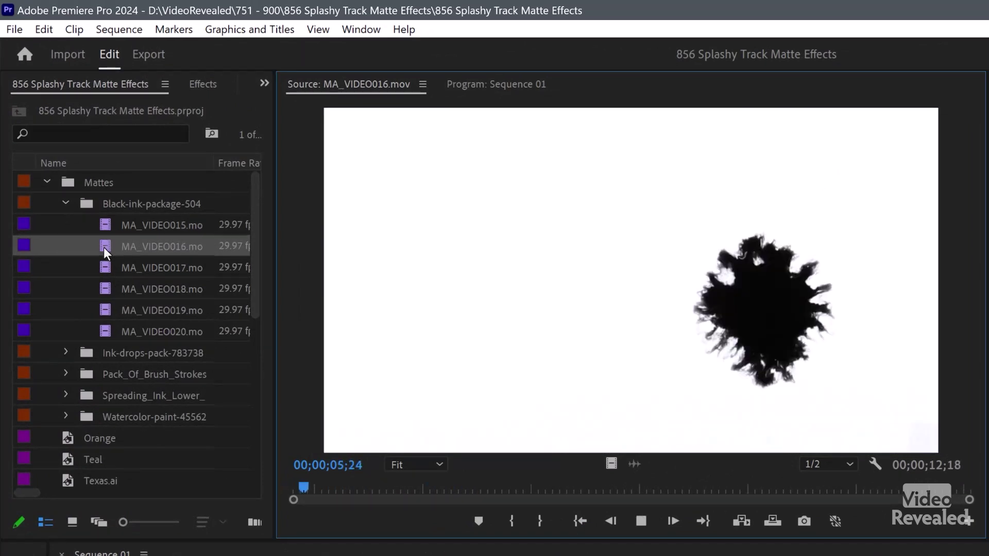
double_click(106, 266)
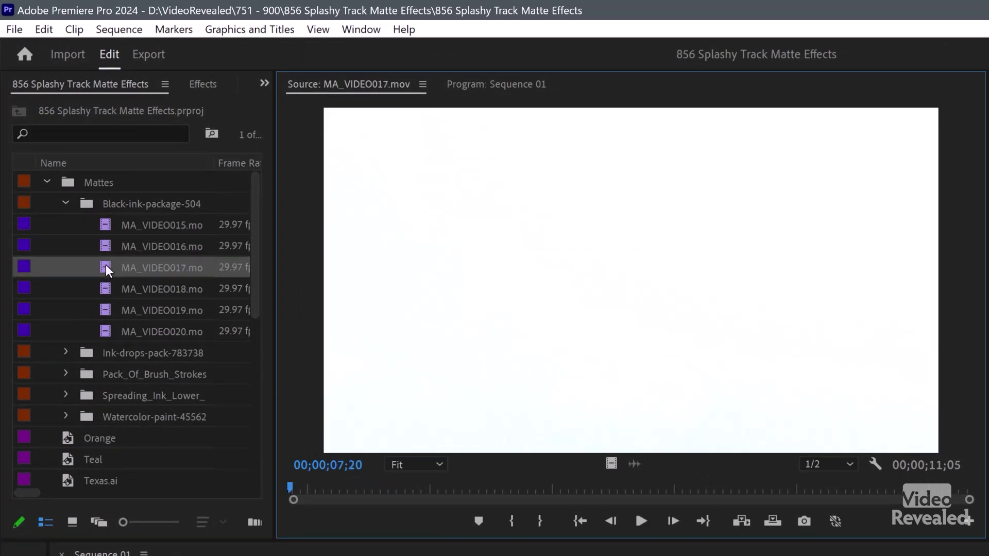
key(space)
double_click(105, 288)
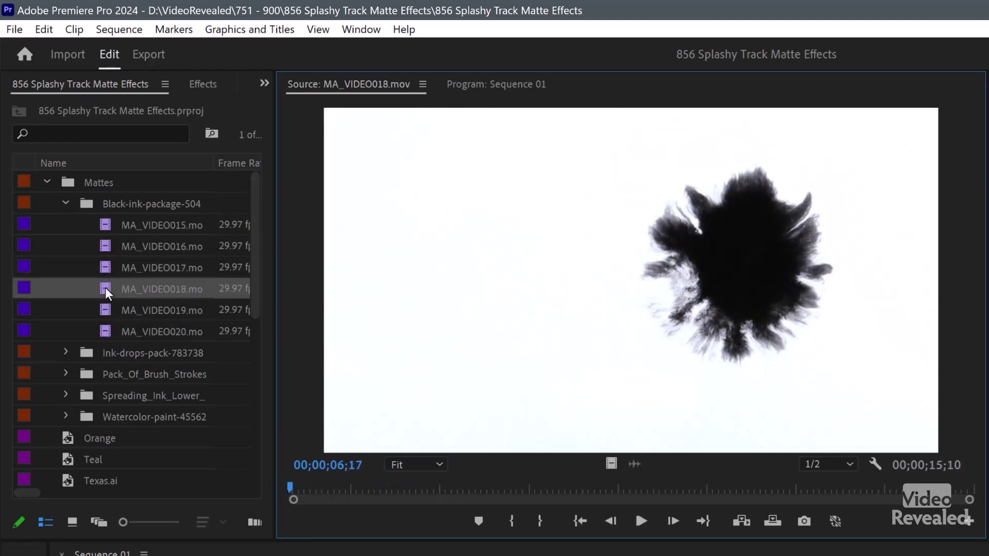
key(space)
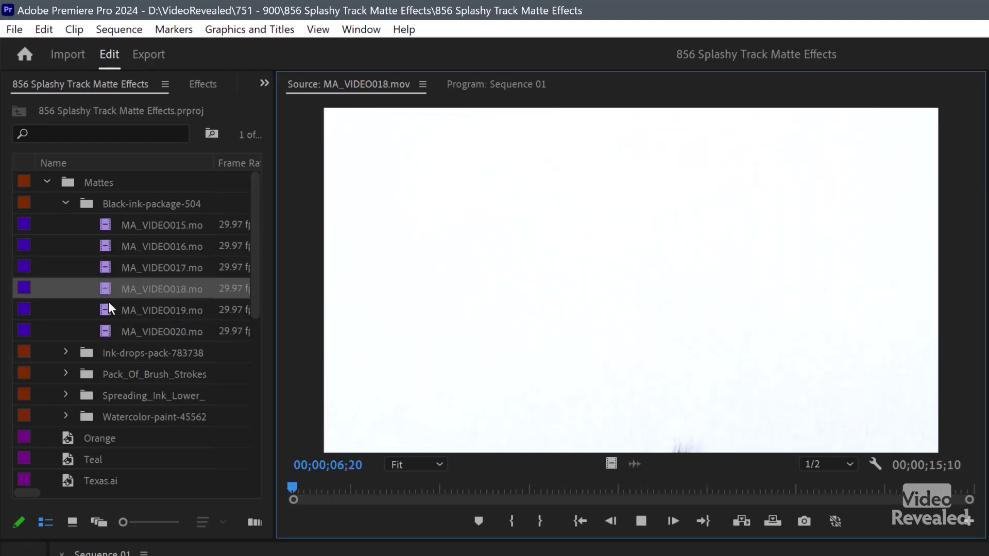
Step: Preview INK DROP 01 and INK DROP 05 from the Ink-drops-pack bin, collapsing the black ink bin
click(66, 203)
click(66, 223)
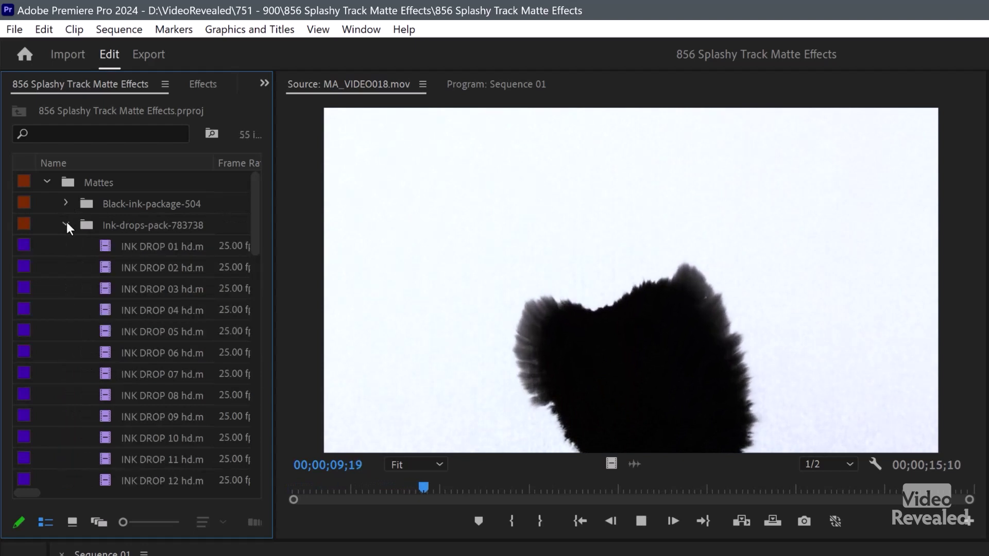
double_click(107, 245)
key(space)
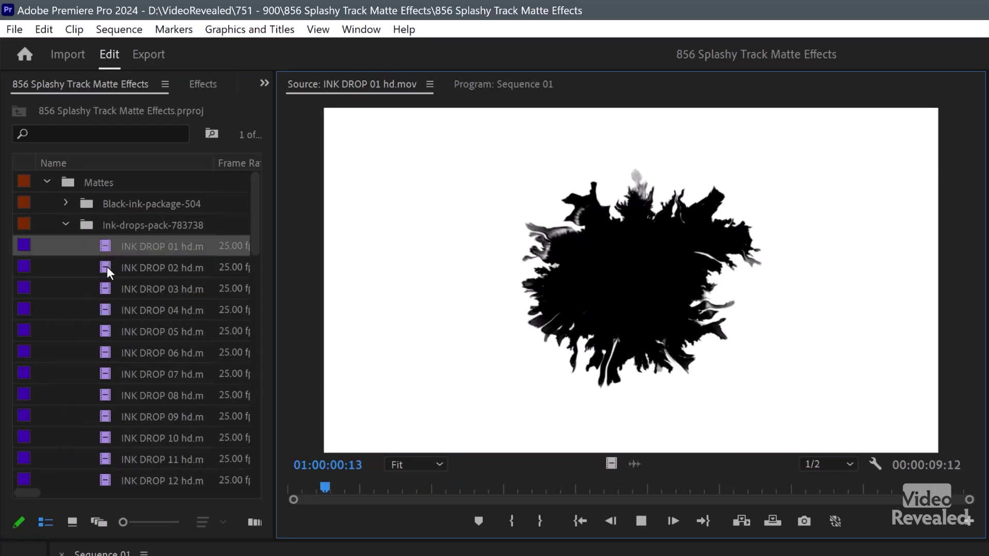
double_click(106, 329)
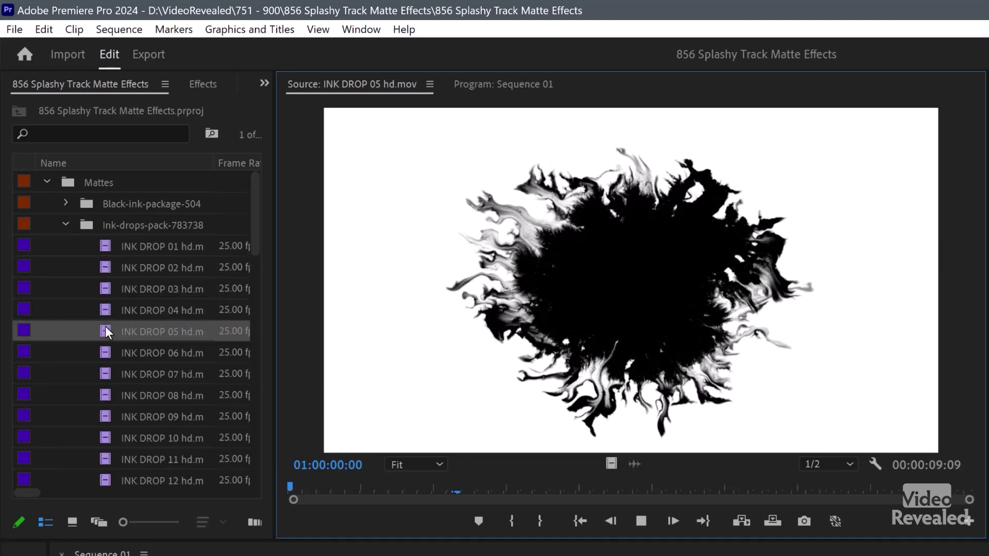
key(space)
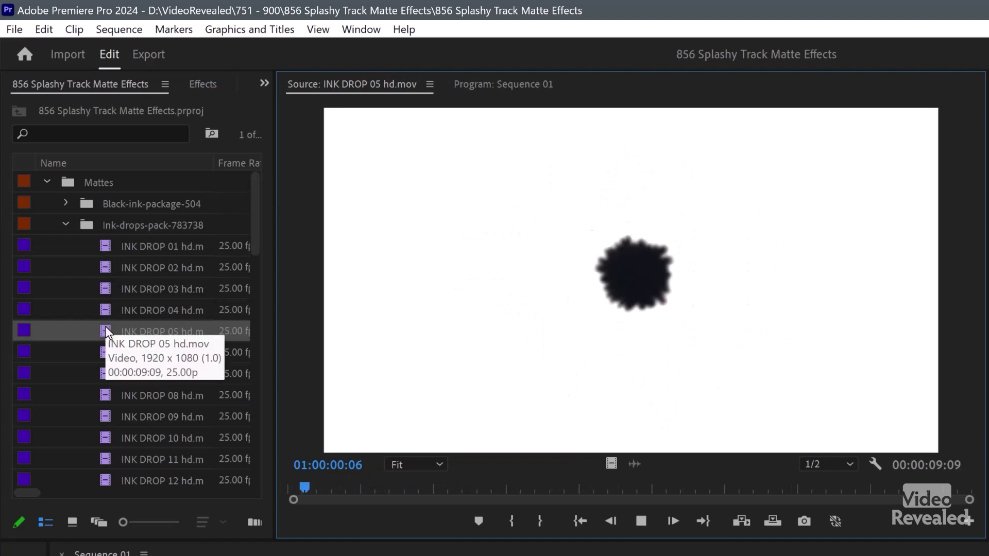
Step: Collapse the ink drops bin and preview Brush Stroke 1 and Brush Stroke 6 from the Pack_Of_Brush_Strokes bin
click(65, 224)
click(66, 247)
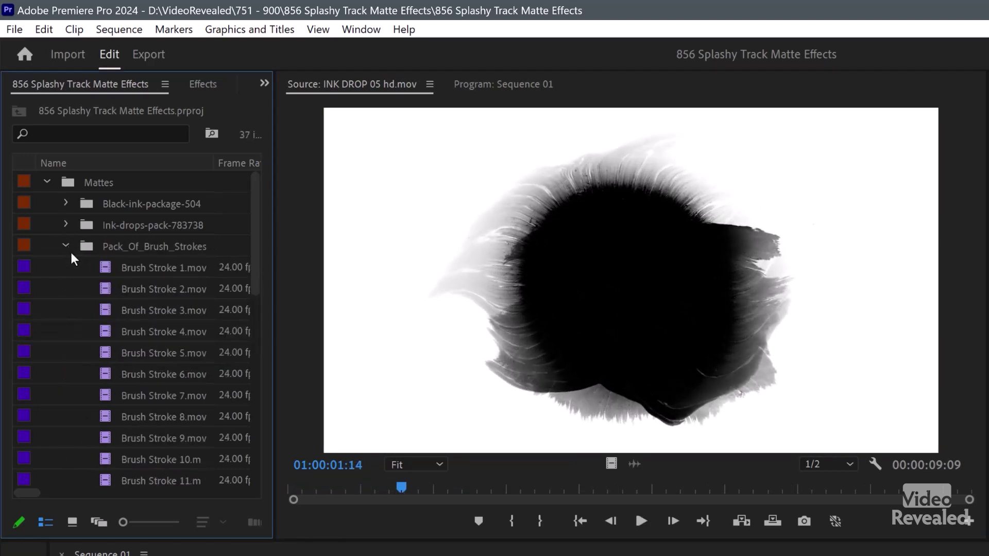
double_click(101, 268)
key(space)
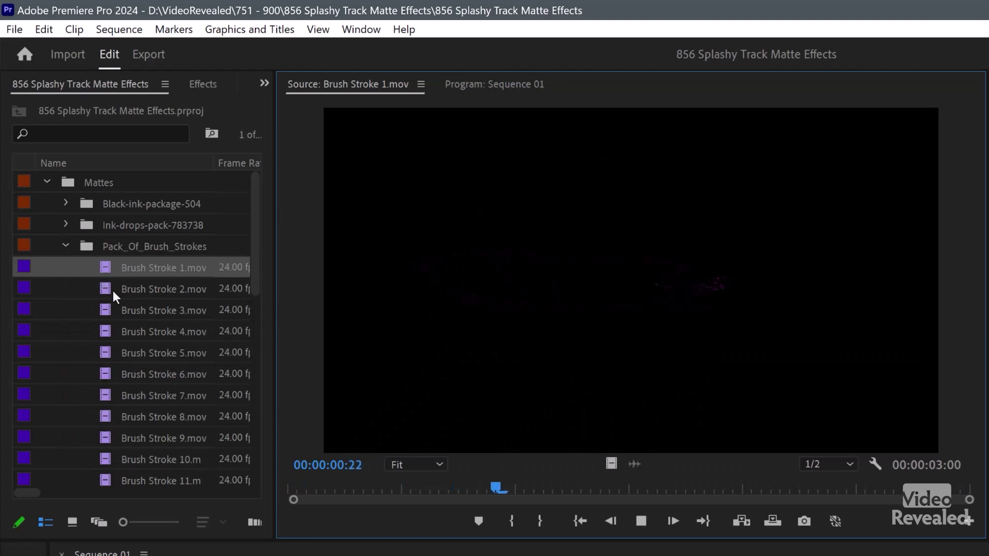
double_click(105, 375)
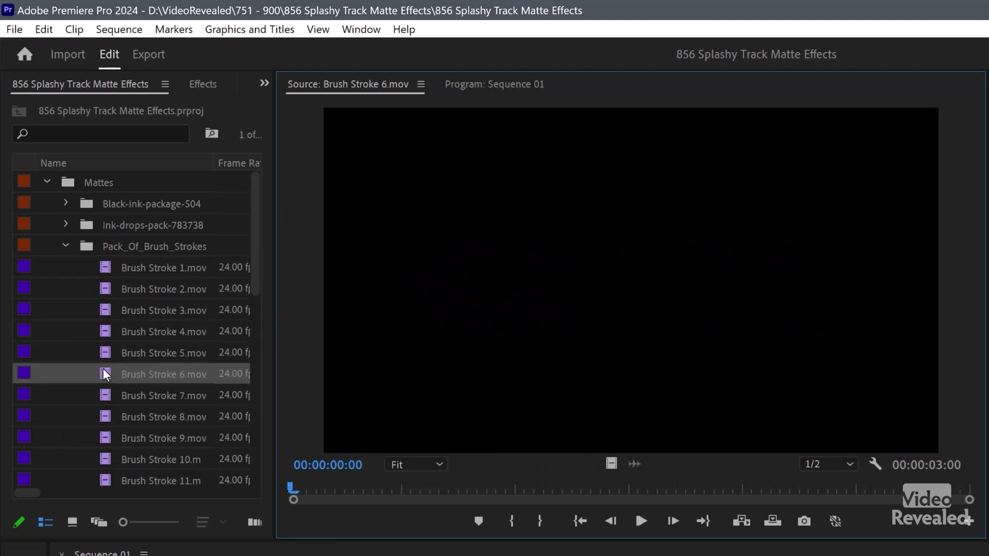
Step: Show the transparency grid for the source footage and review Brush Stroke 6 and Brush Stroke 7 against it
click(876, 464)
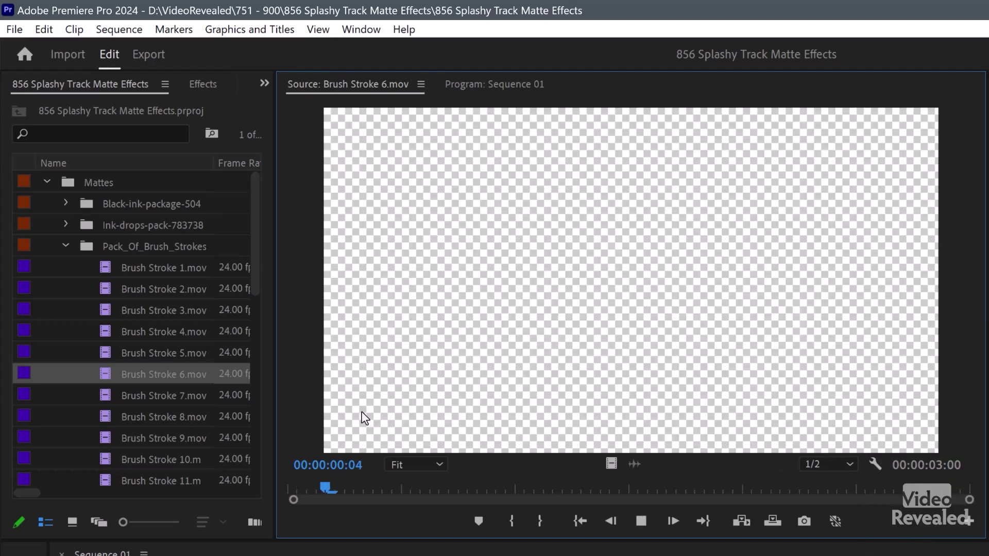
drag(522, 487, 363, 486)
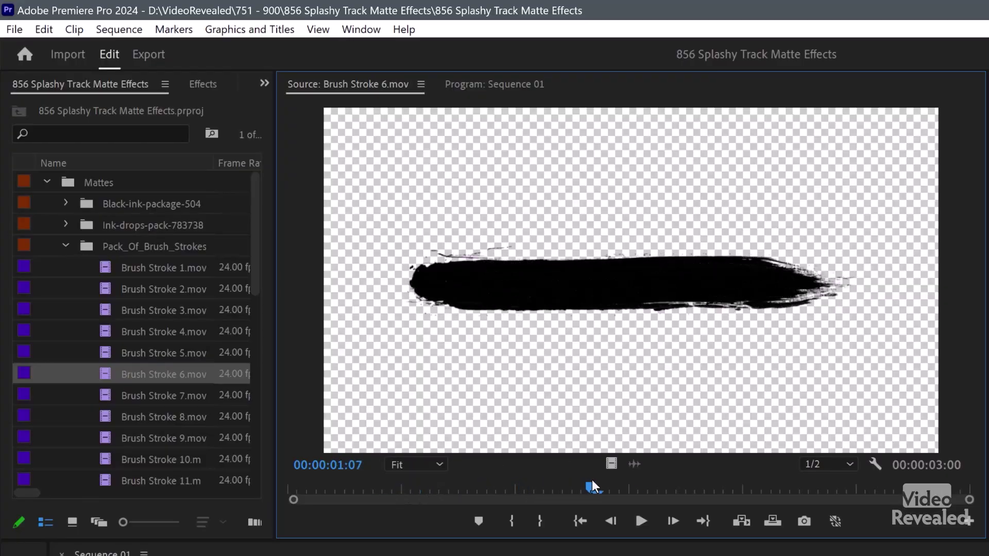
double_click(151, 395)
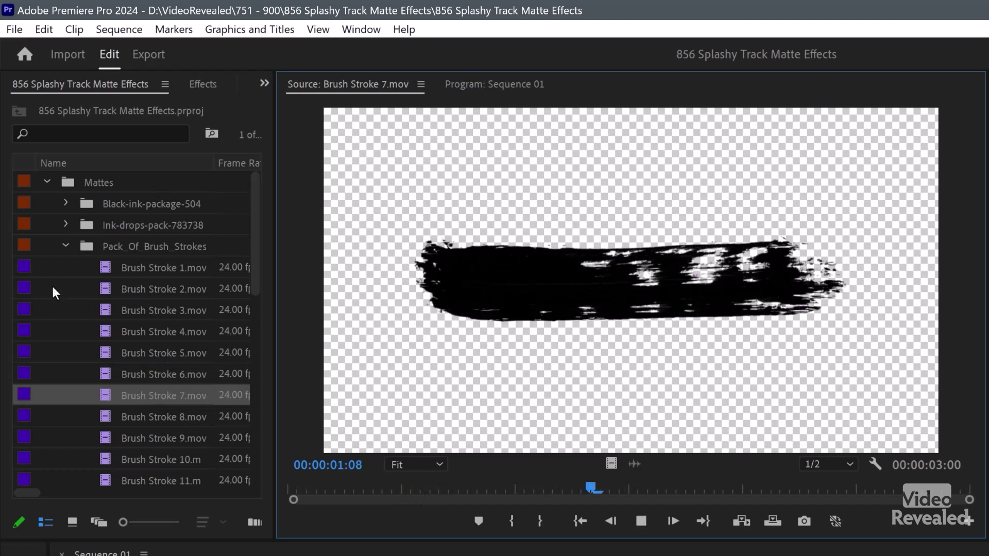
Step: Preview Ink Lower Third 1, 2 and 3 from the Spreading_Ink_Lower bin, collapsing the brush strokes bin
click(65, 245)
click(66, 266)
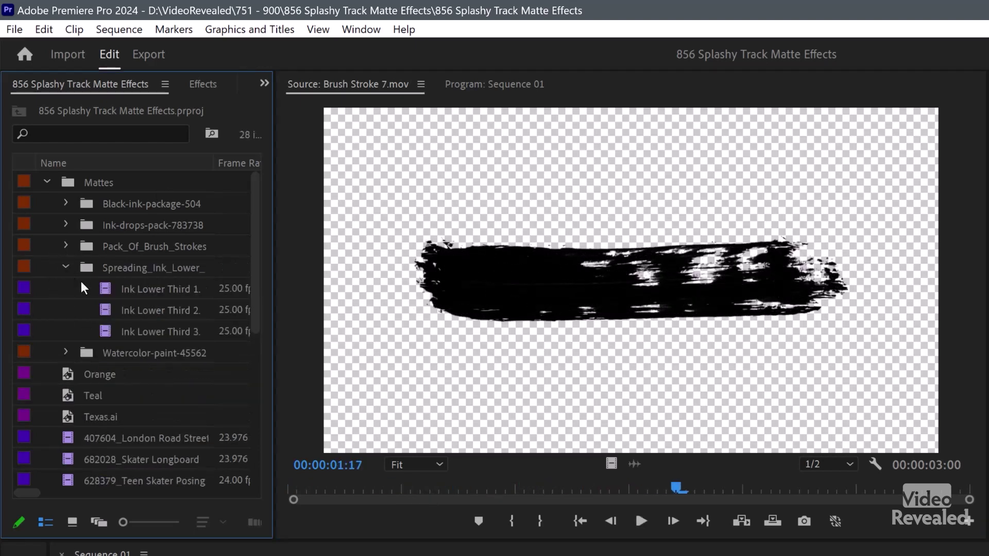
double_click(109, 288)
key(space)
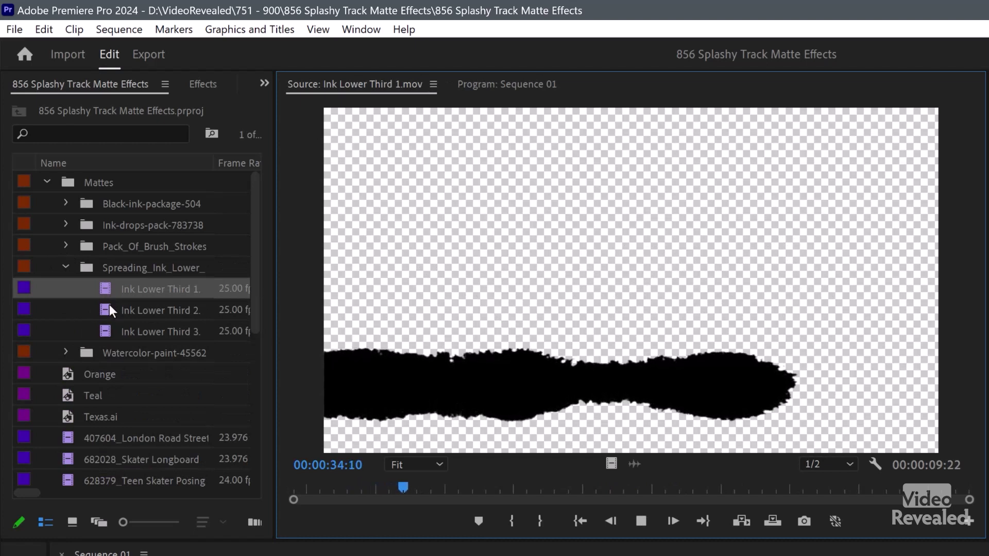
double_click(110, 305)
key(space)
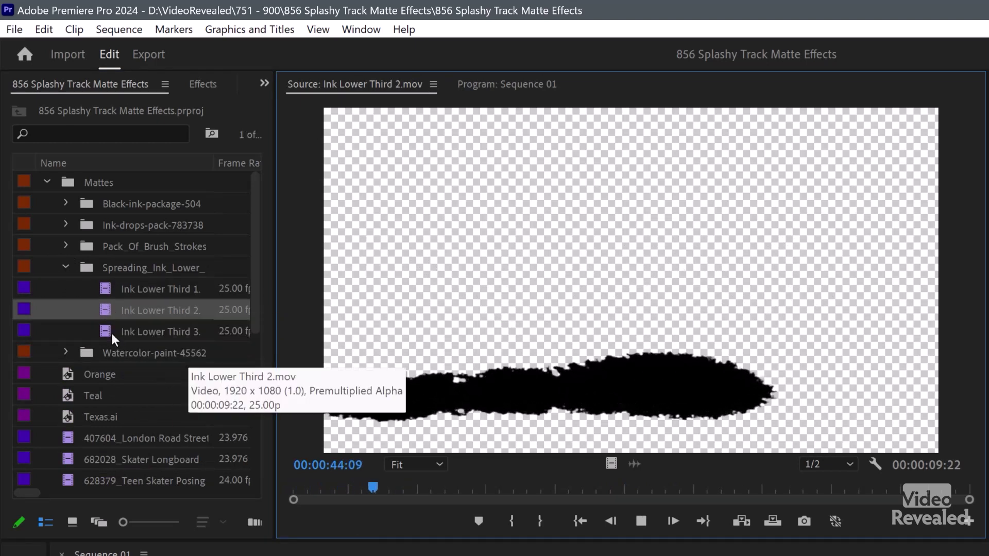
double_click(101, 326)
key(space)
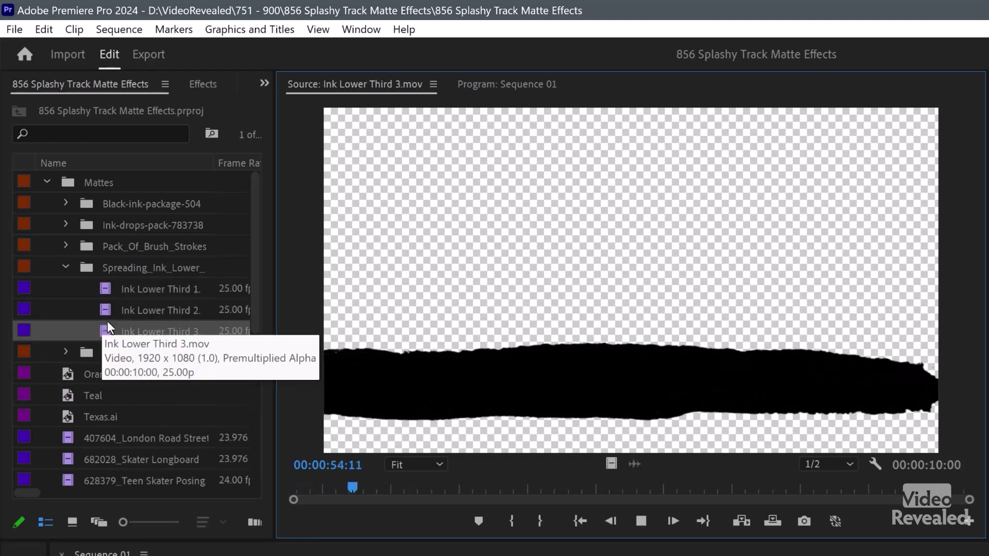
key(space)
Step: Preview 1.mov from the Watercolor-paint bin and collapse the Mattes bin
click(67, 266)
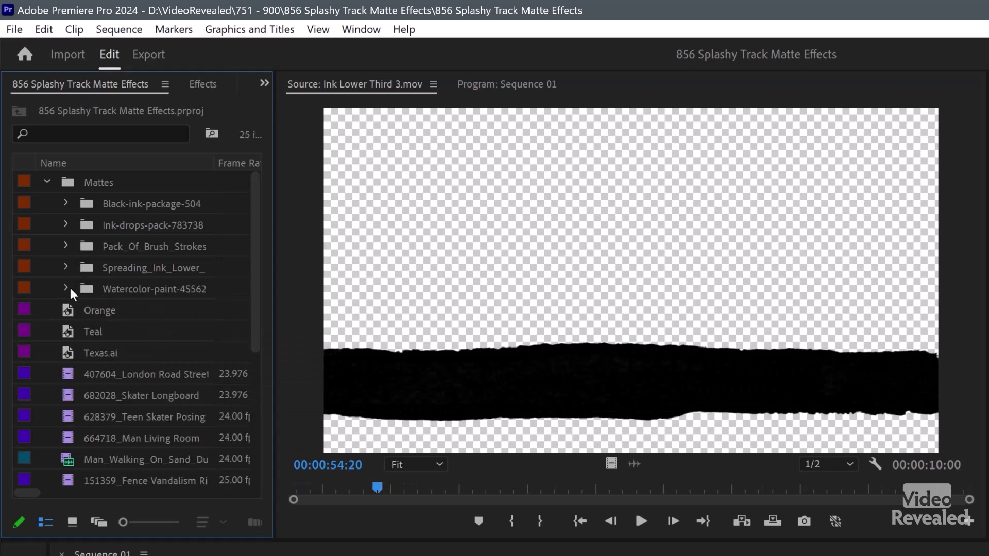
click(68, 288)
double_click(110, 310)
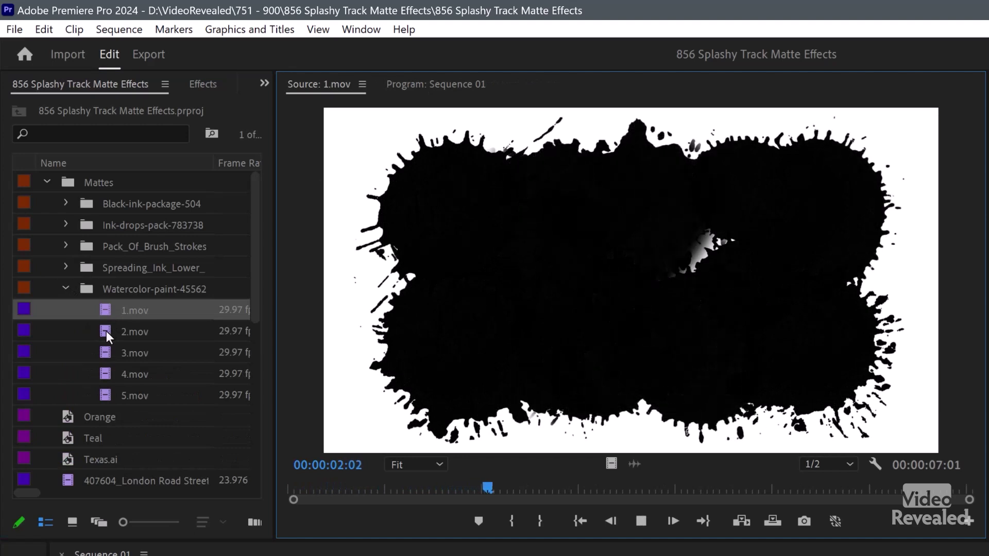
click(46, 180)
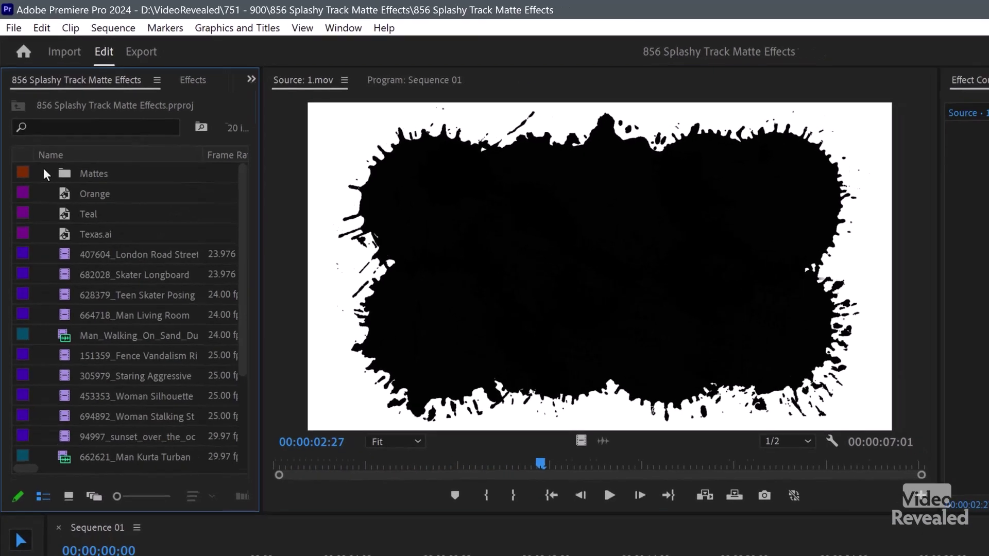
Step: Turn off the Track Matte Key on the skater longboard clip beneath the heart graphic
click(162, 379)
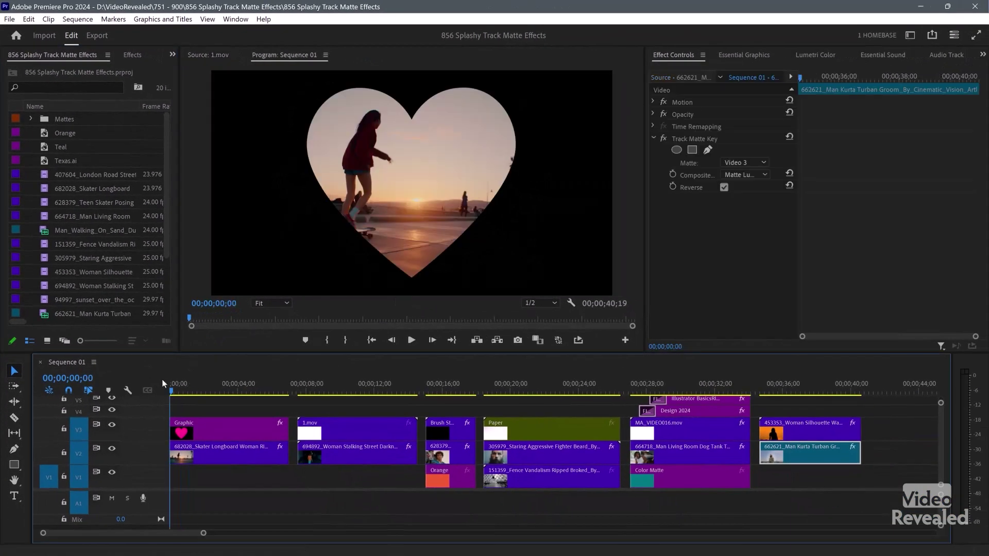
click(212, 428)
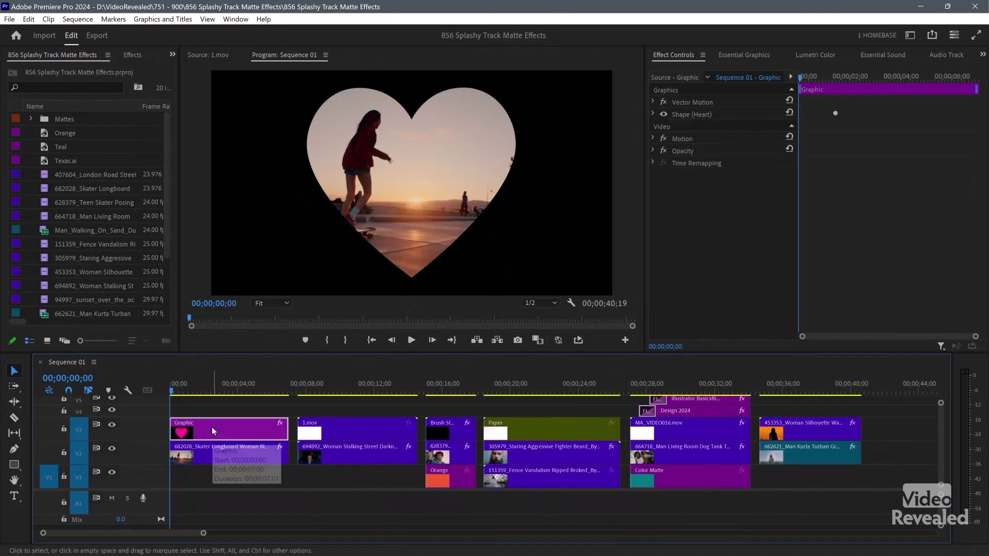
click(220, 454)
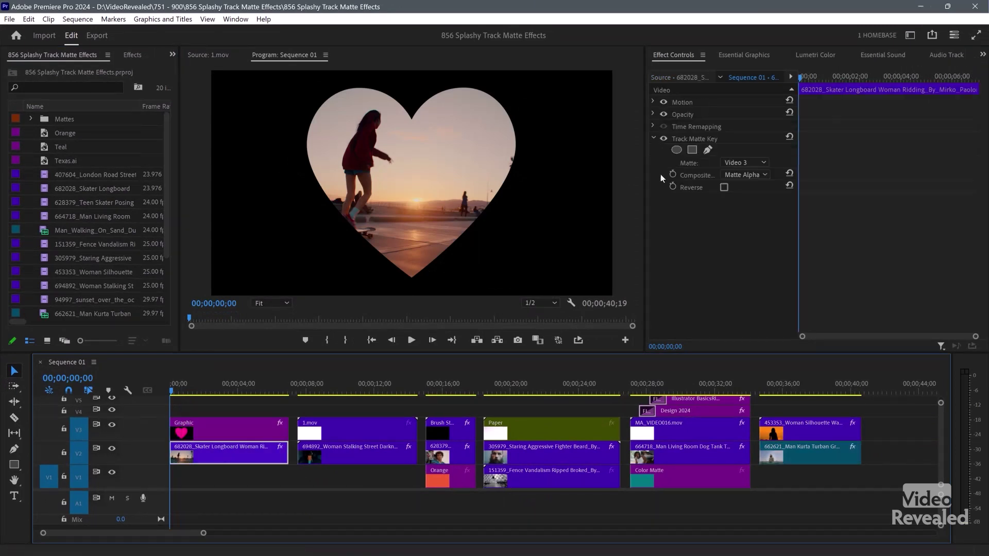
click(663, 138)
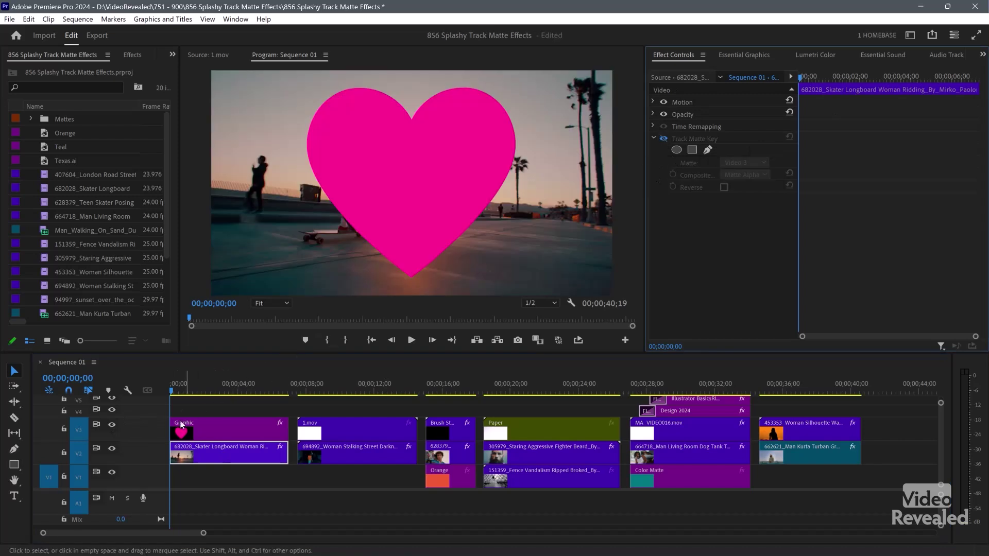
Step: Play the skater footage with the Video 3 track hidden, and turn its Track Matte Key back on
click(113, 424)
key(space)
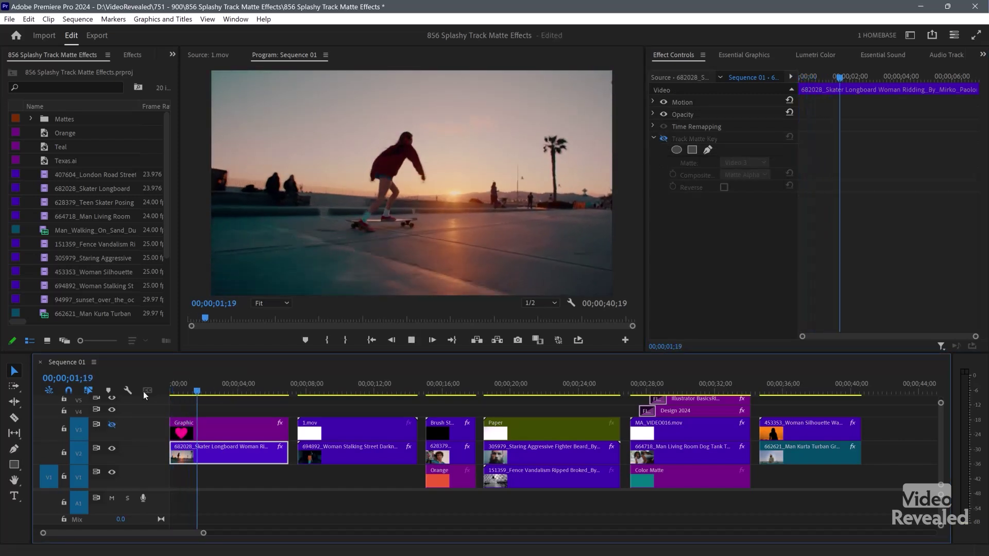
key(space)
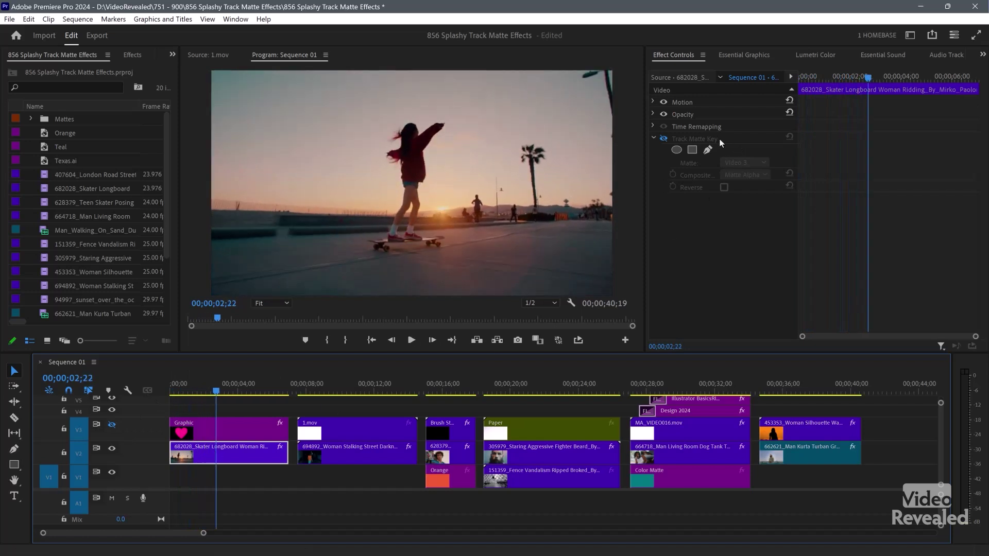
click(663, 139)
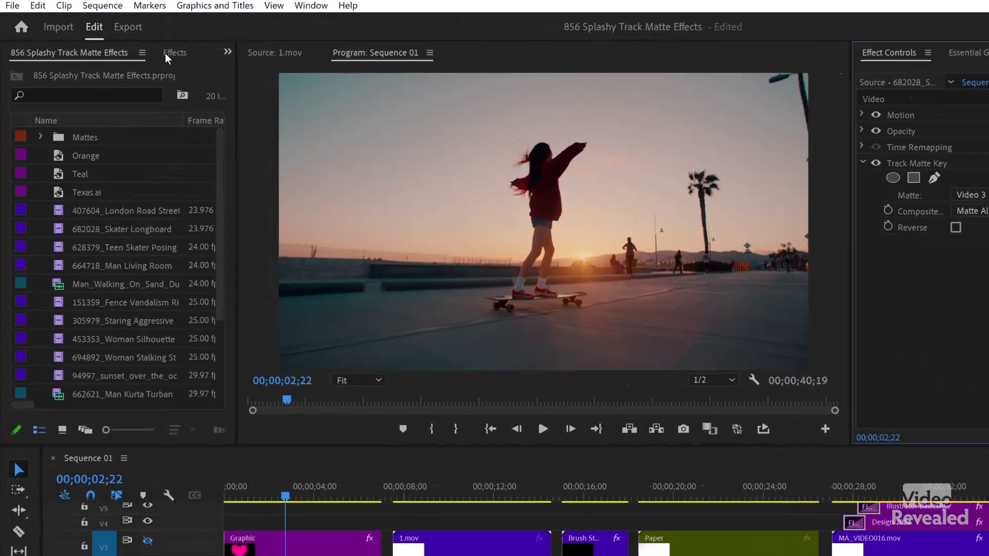
Step: Search the effects for "matte" to locate the Track Matte Key
click(133, 55)
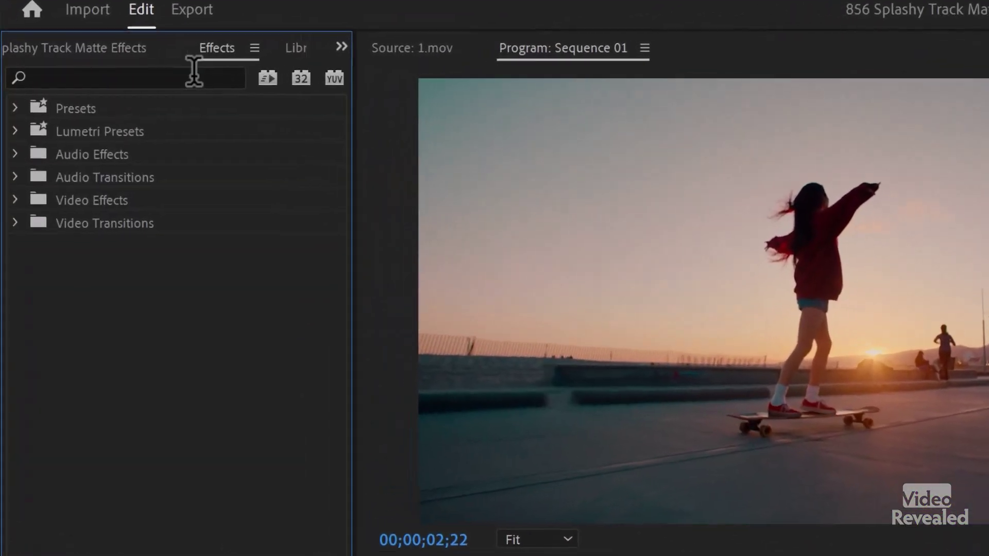
click(97, 68)
text(tra)
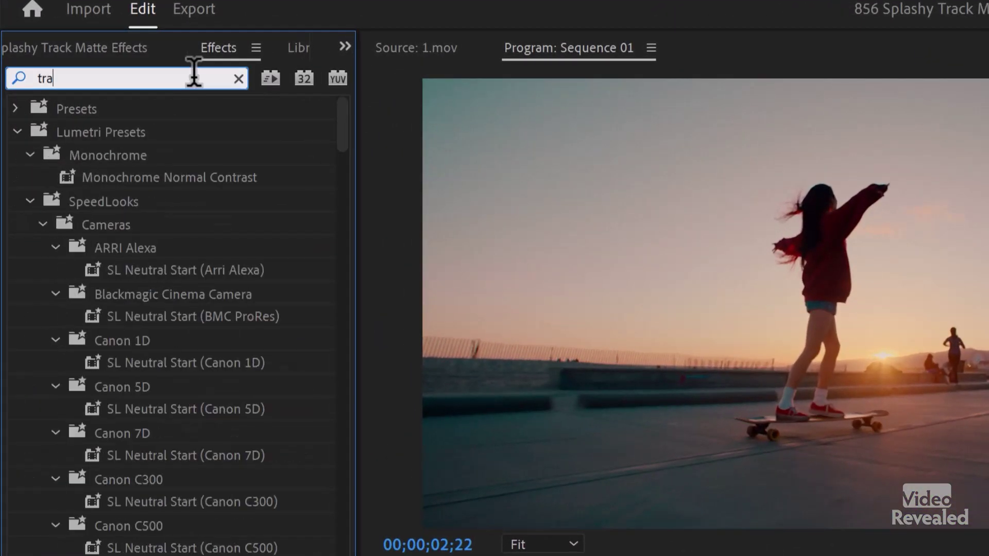
text(ck mett)
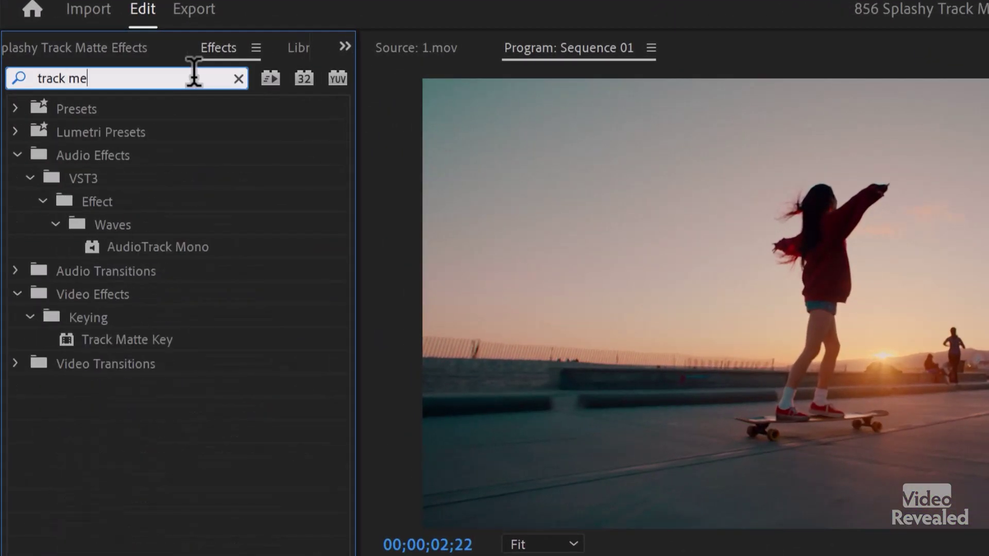
key(ctrl+a)
text(matte)
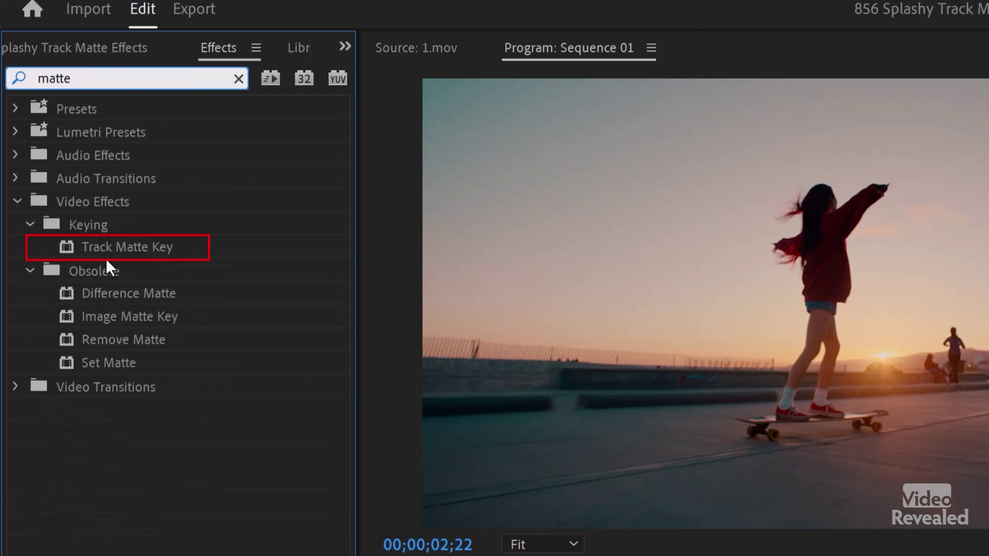
Step: Clear the effects search, return to the project bin, and select the skater longboard clip beneath the heart graphic
click(239, 78)
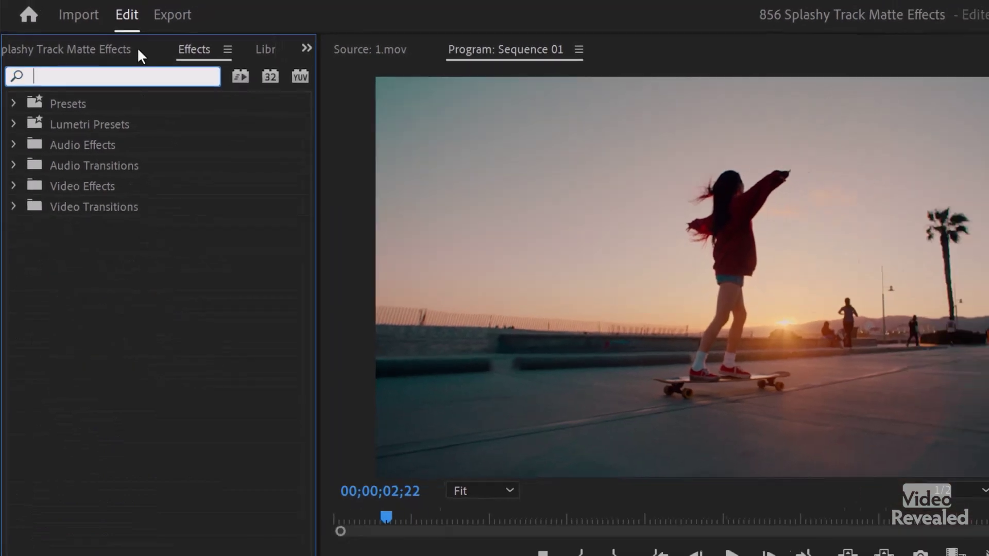
click(129, 47)
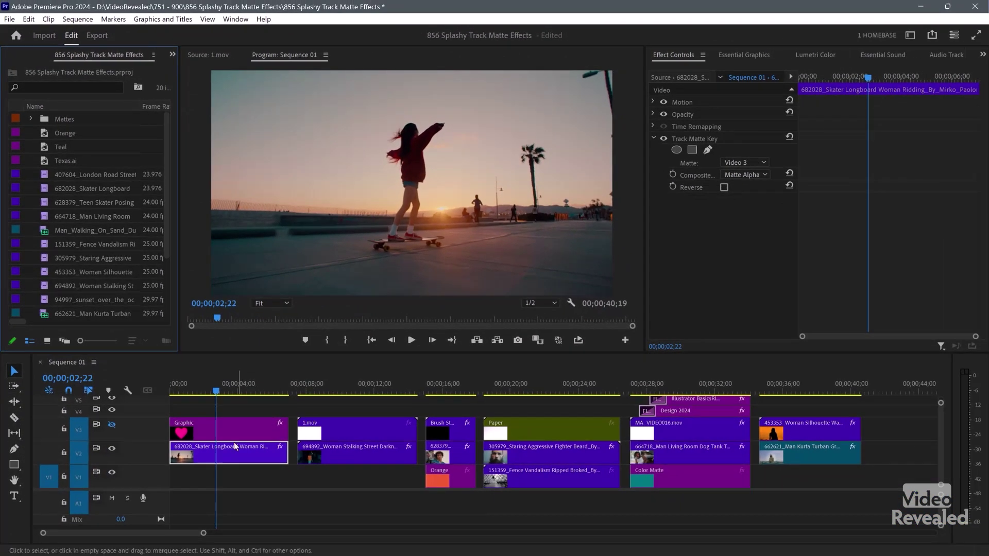
click(234, 442)
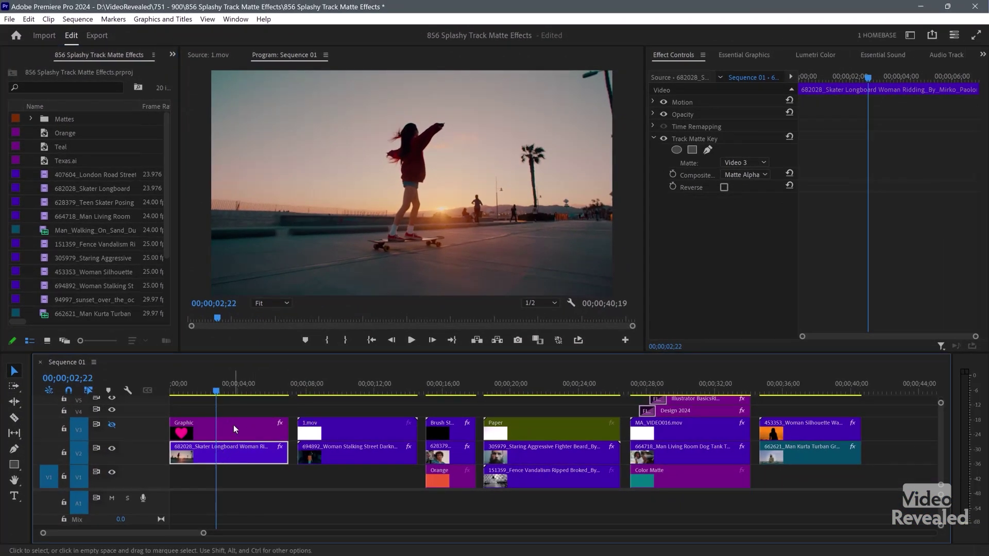
click(233, 425)
click(226, 443)
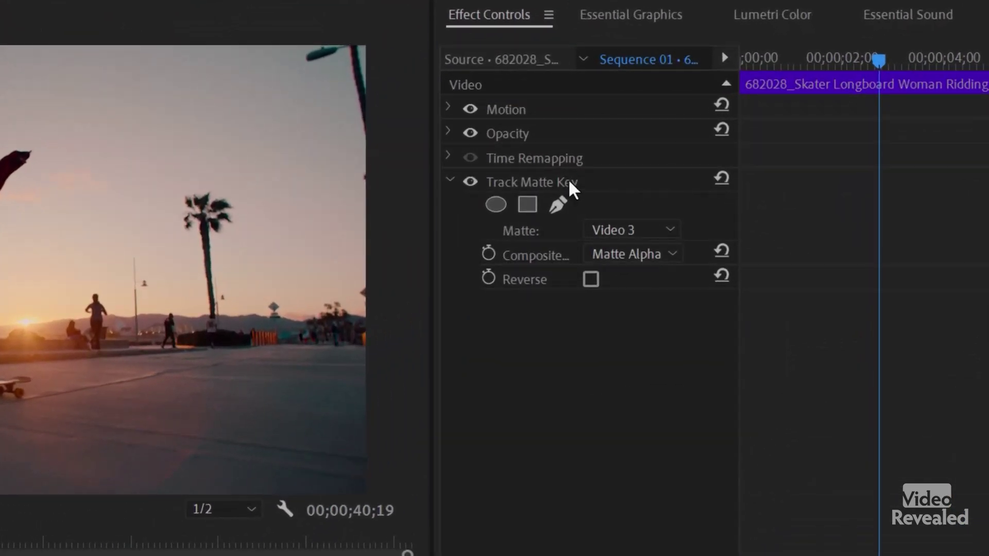
Step: Select the skater clip's Track Matte Key effect and choose Video 3 as its matte source
click(570, 181)
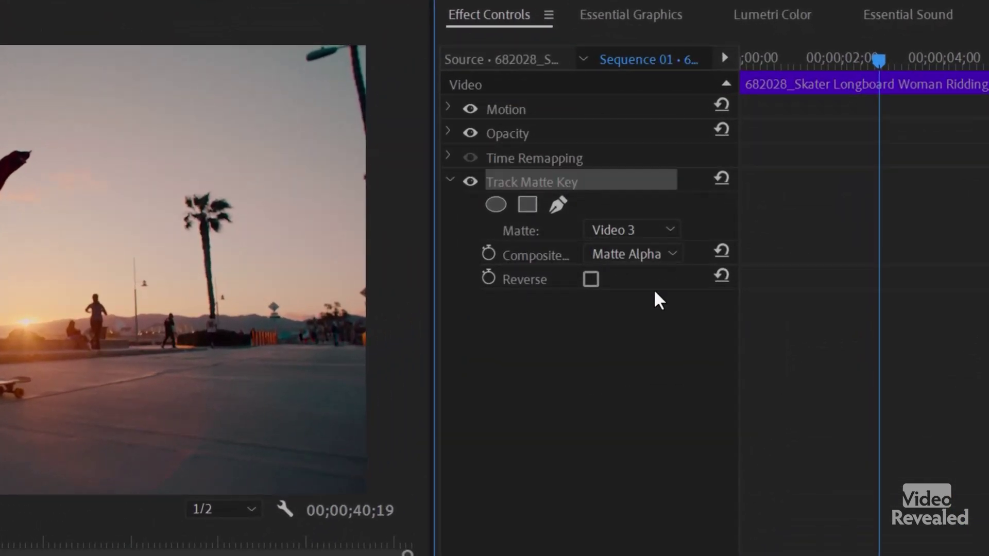
click(669, 227)
click(665, 334)
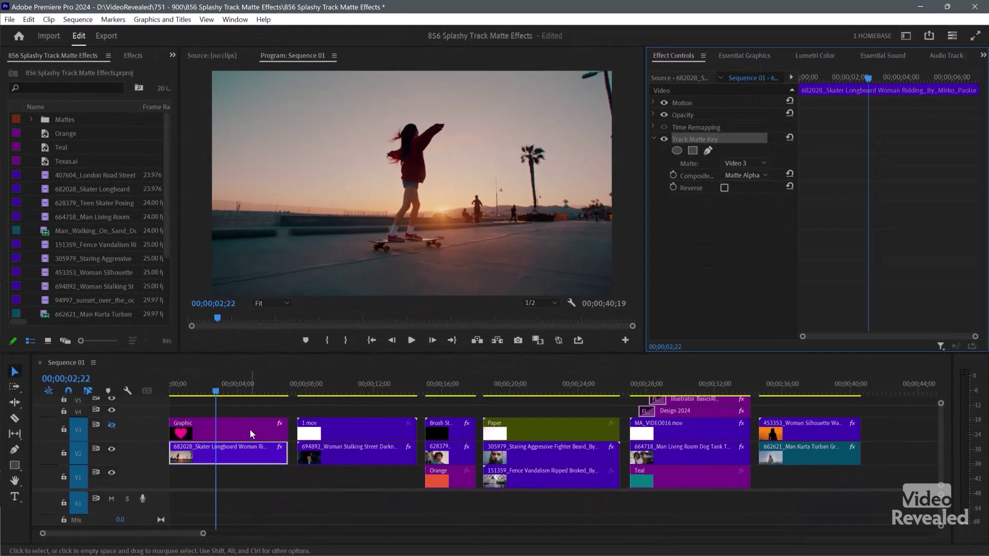
Step: Show the Video 3 track again and play the skater footage through the heart matte
click(112, 425)
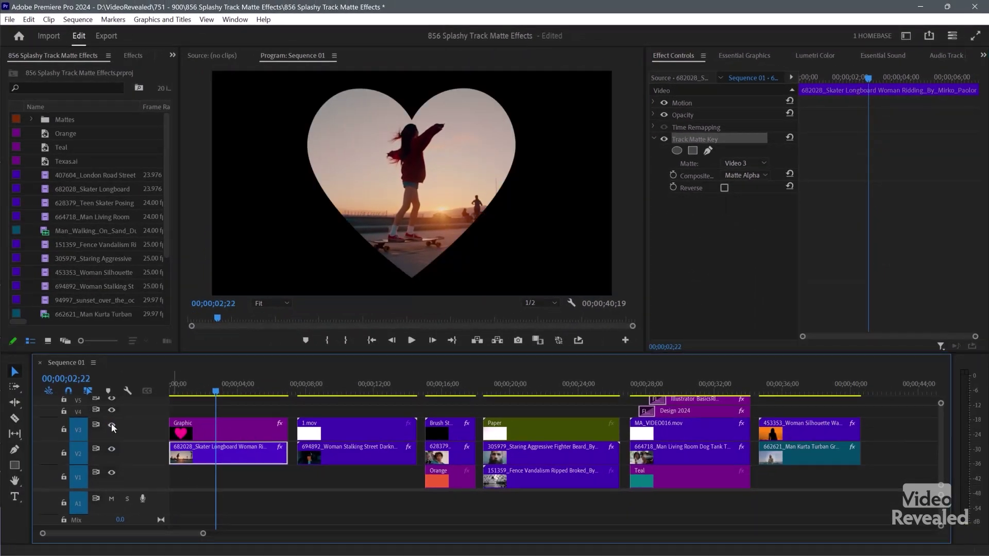
key(space)
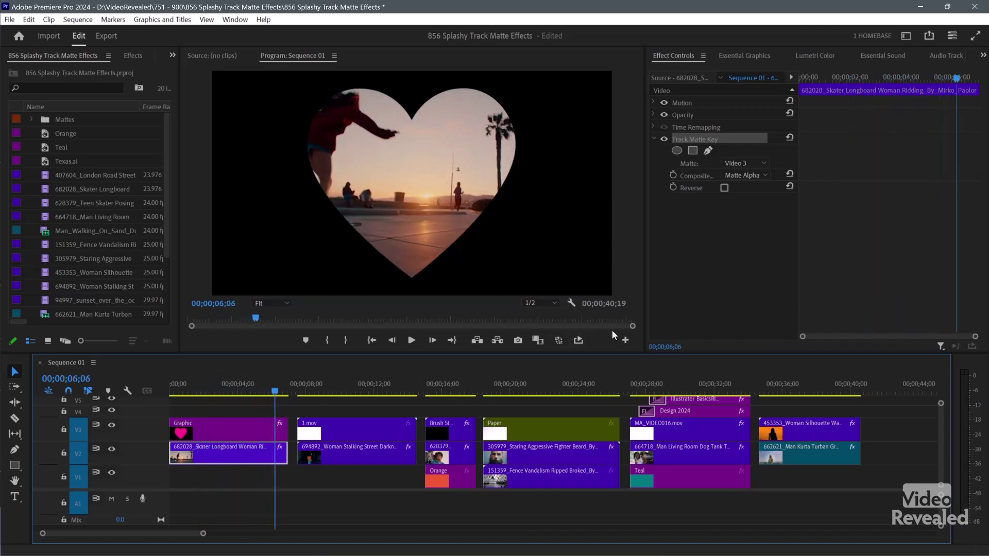
Step: Turn on the Transparency Grid for the Program monitor and move the playhead back within the heart section
click(572, 303)
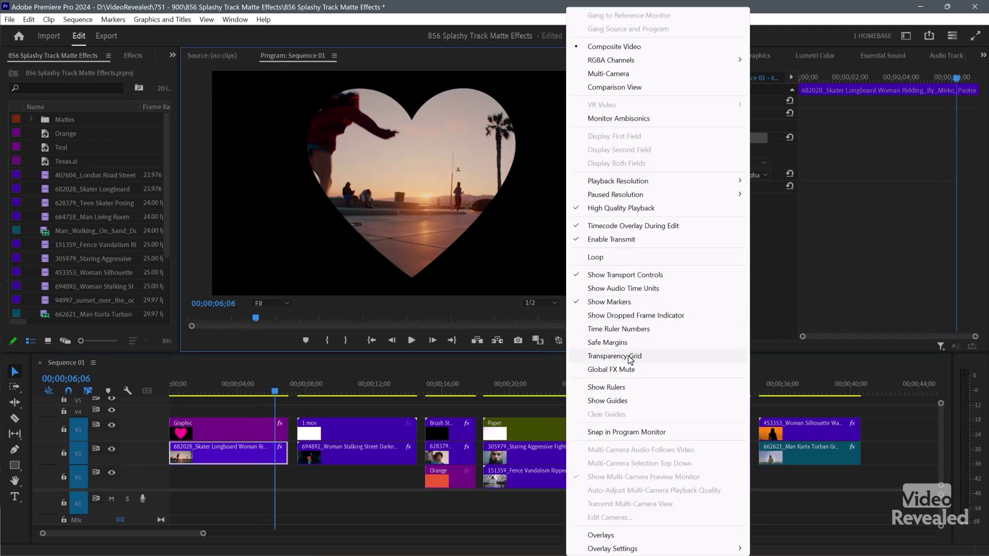
click(631, 357)
click(231, 389)
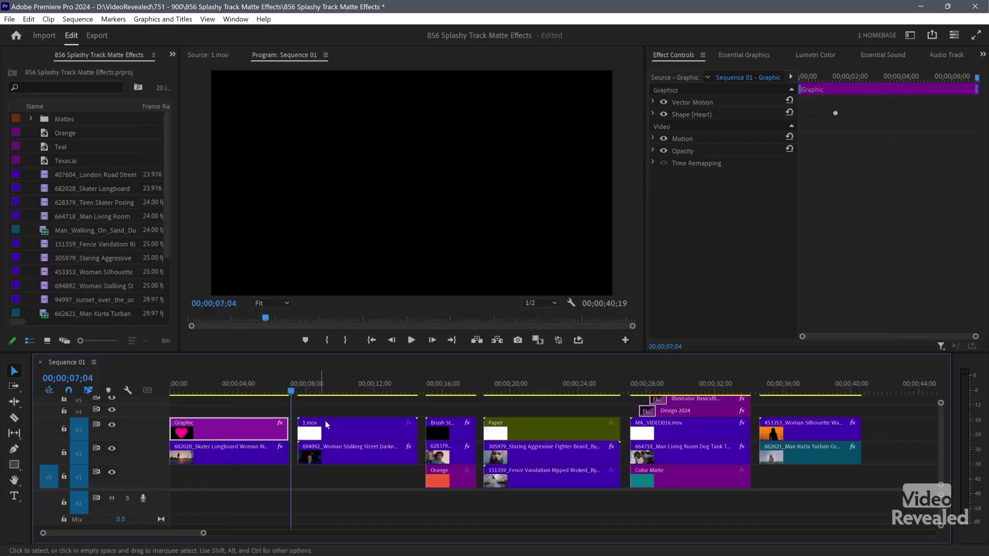
Step: Open the 1.mov matte clip from the timeline in the Source monitor and scrub through its ink reveal
double_click(326, 424)
click(199, 317)
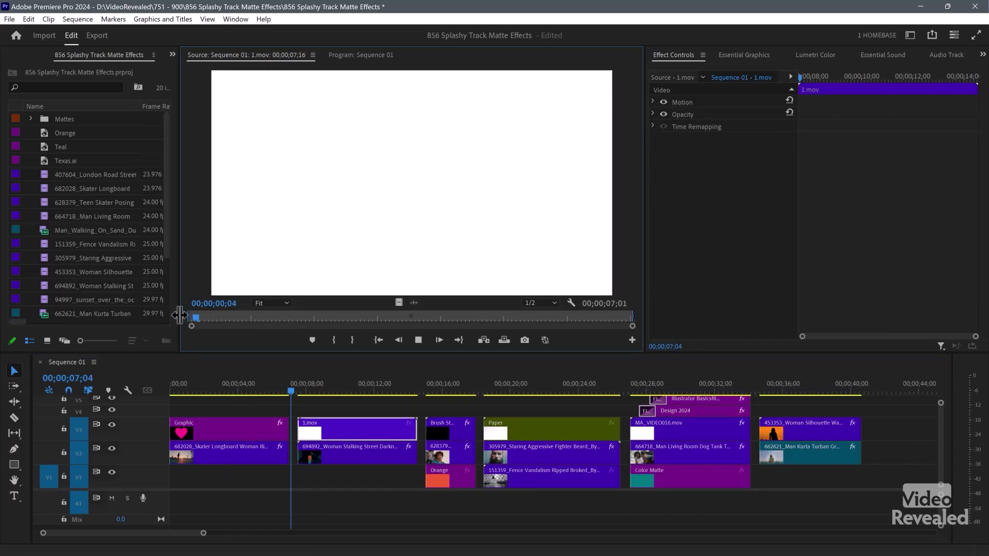
drag(310, 257, 273, 360)
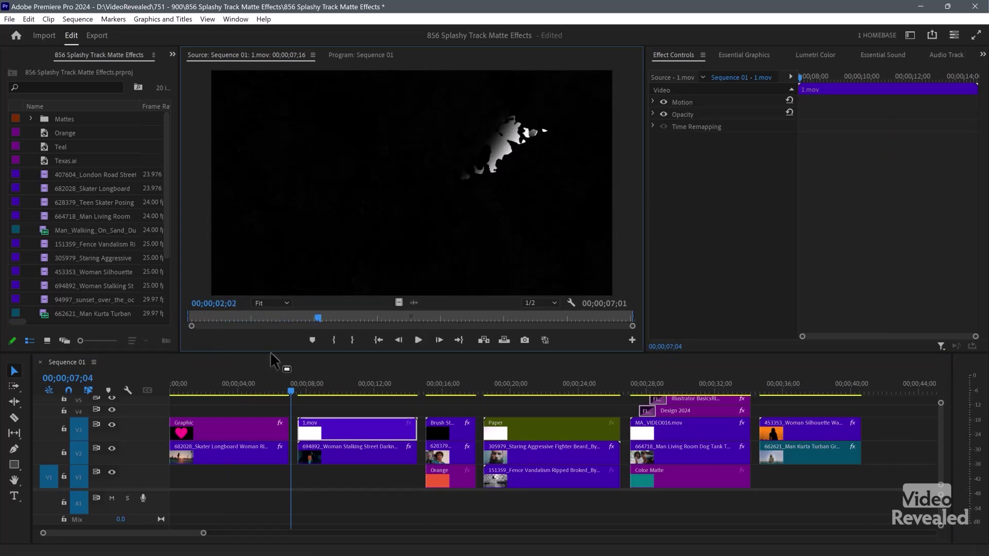
Step: Preview the 1.mov ink section and play the brush stroke section over the orange background
drag(303, 390, 300, 390)
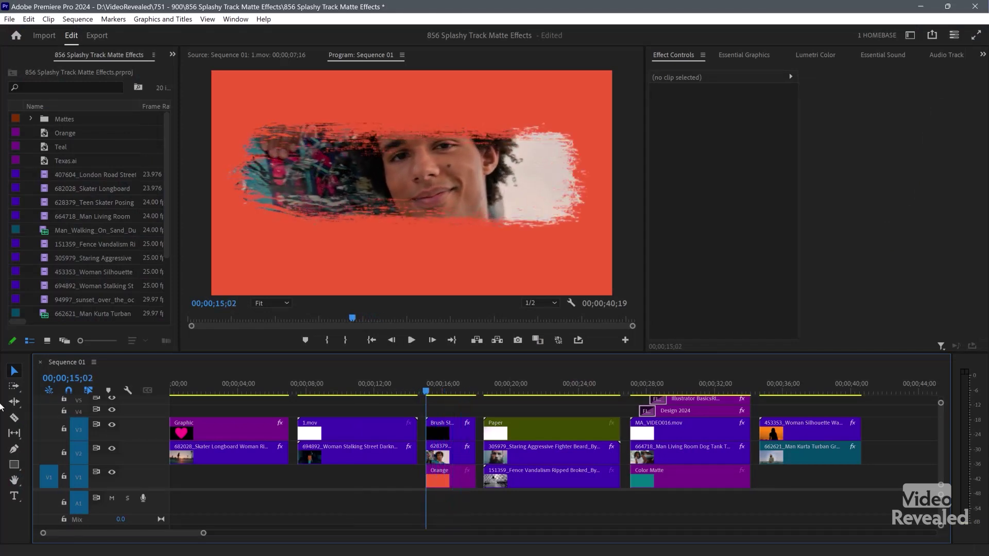
key(Up)
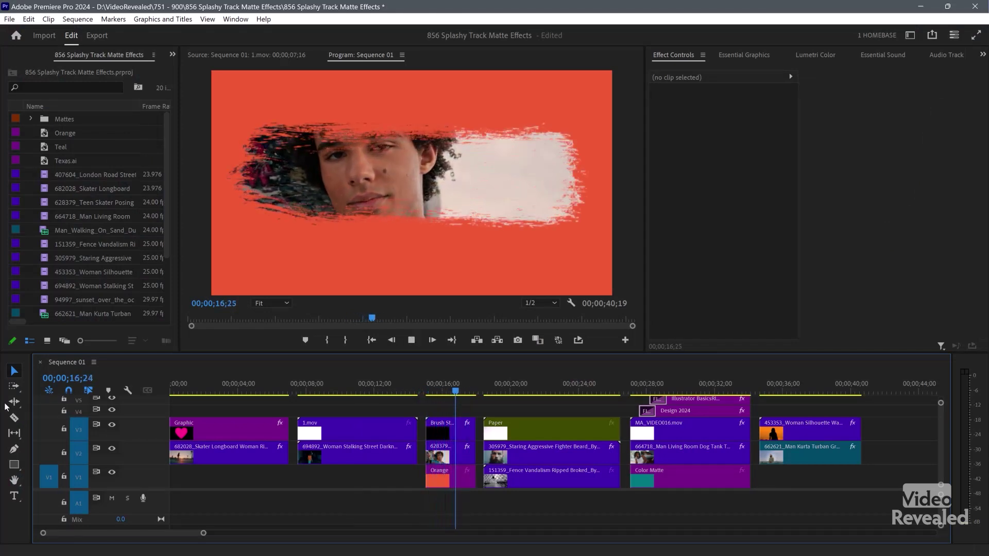
key(space)
Step: Hide the Video 1 track holding the Orange color matte and replay the brush stroke section without it
click(443, 484)
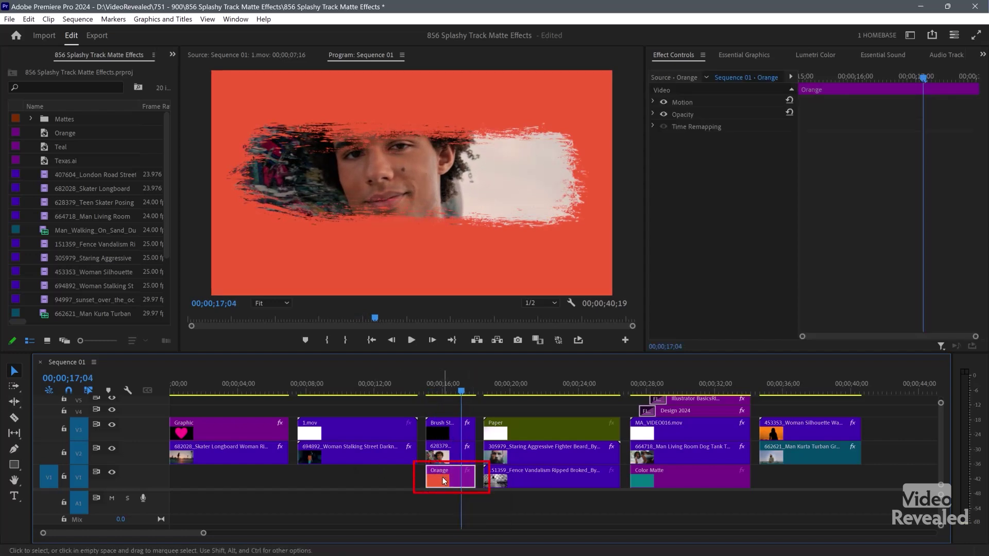
click(112, 473)
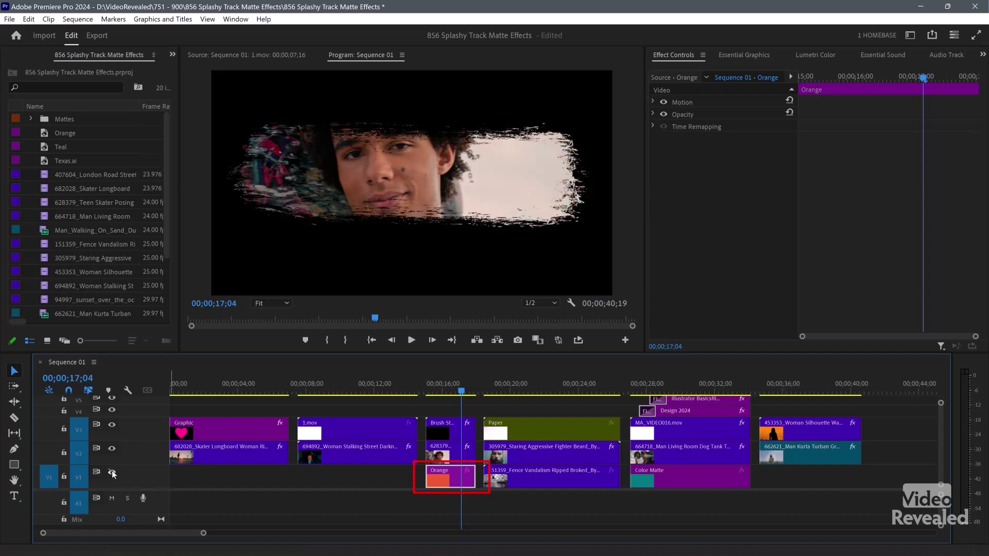
drag(446, 392, 425, 393)
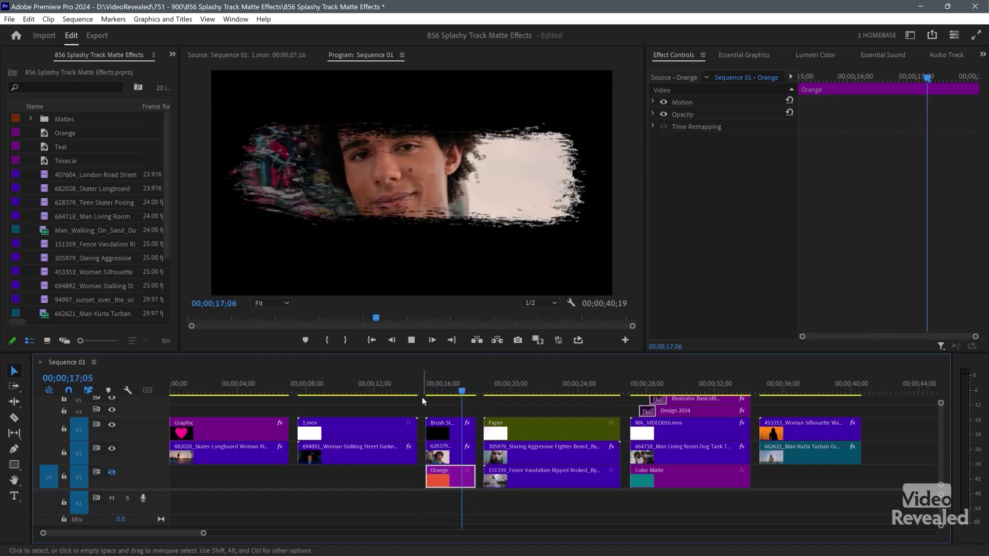
key(space)
Step: Show the Video 1 track again and replay the brush stroke reveal over the Orange color matte
click(112, 472)
drag(454, 398, 425, 393)
key(space)
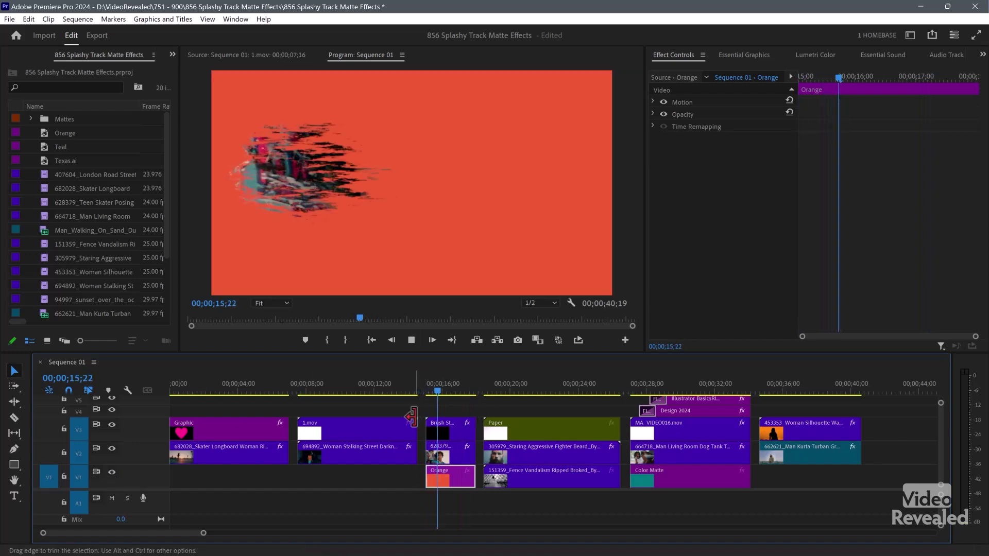
key(space)
Step: Try the green color 3EF2CA on the Orange color matte, preview the brush reveal, and undo the color change
double_click(448, 478)
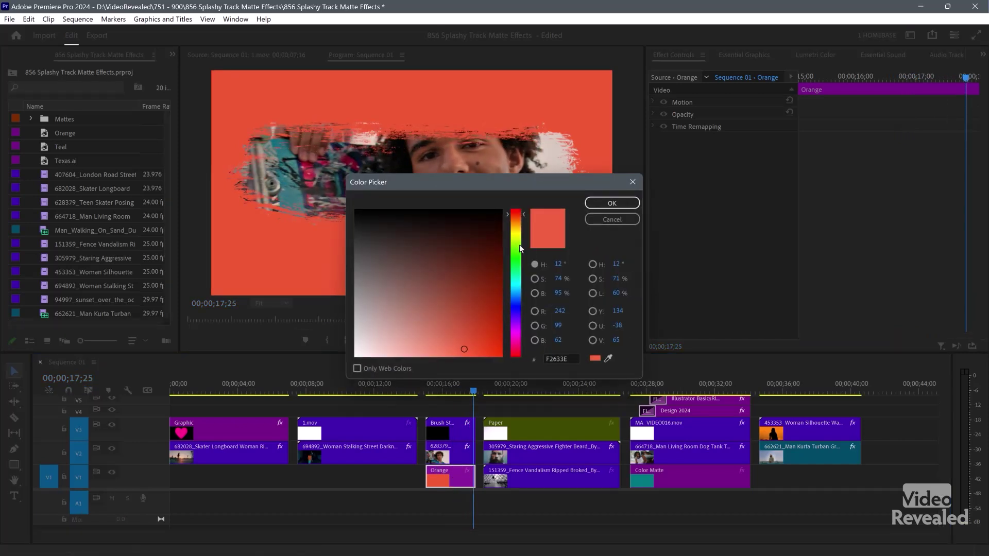
drag(517, 258, 520, 272)
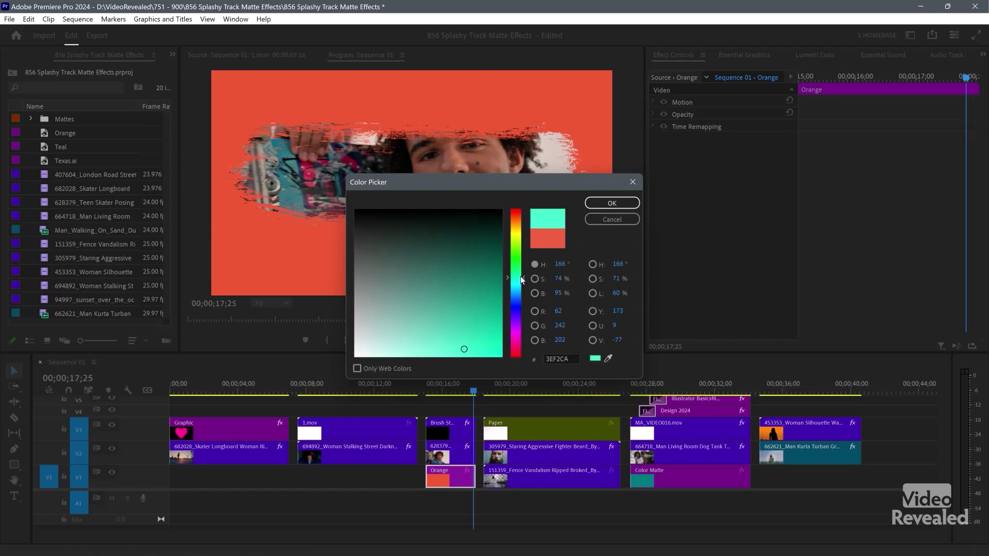
click(627, 201)
click(421, 385)
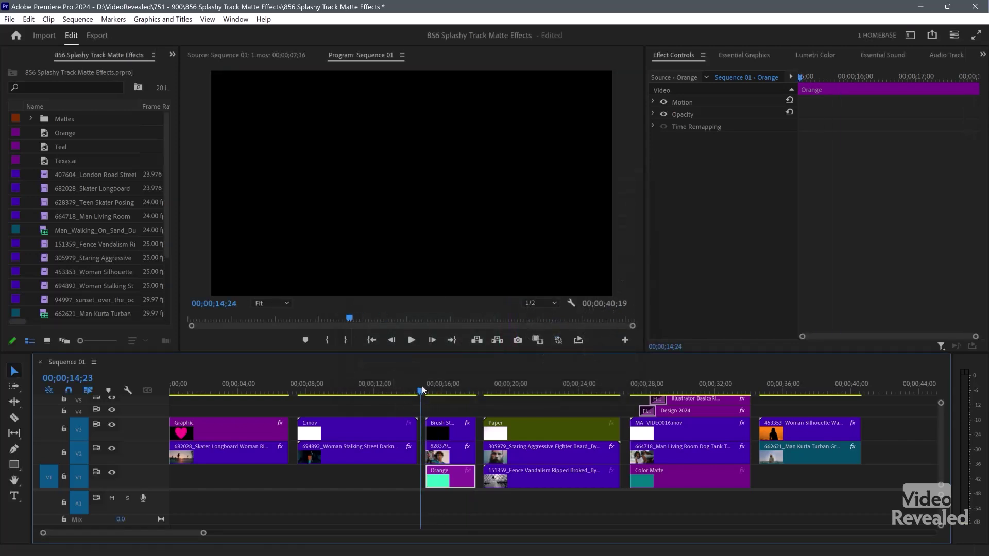
key(space)
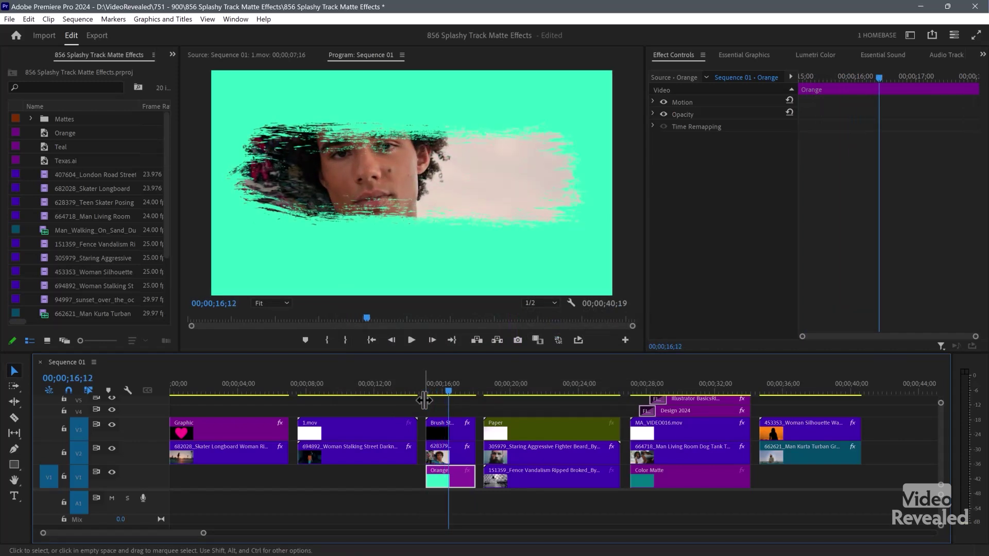
key(ctrl+z)
Step: Play the torn-paper section from its start and scrub back through its opening
drag(482, 383, 482, 383)
key(space)
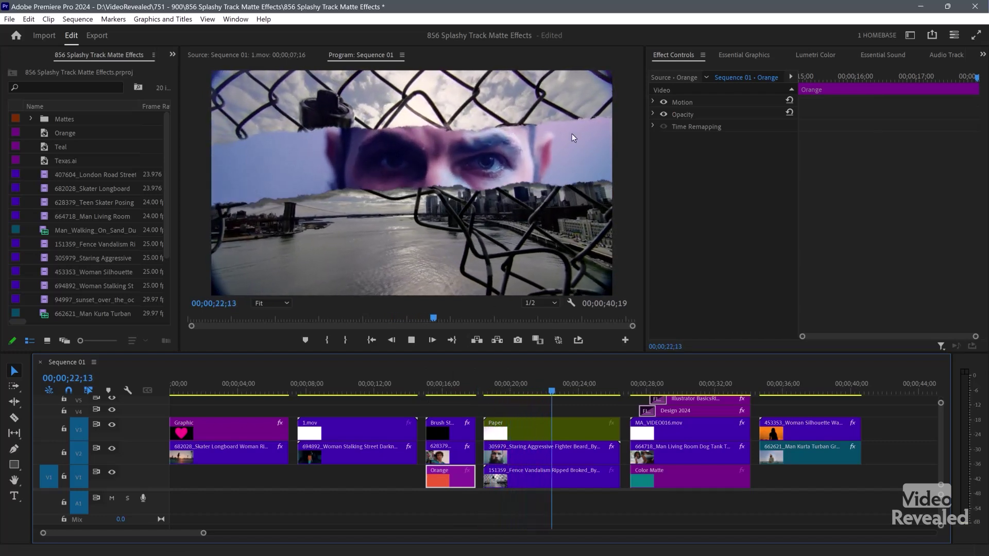
key(space)
click(502, 390)
mouse_move(503, 390)
mouse_down()
mouse_move(486, 390)
mouse_move(520, 390)
mouse_up()
Step: Open the nested Paper sequence from Sequence 01 and play its tearing-paper matte from the beginning
double_click(527, 418)
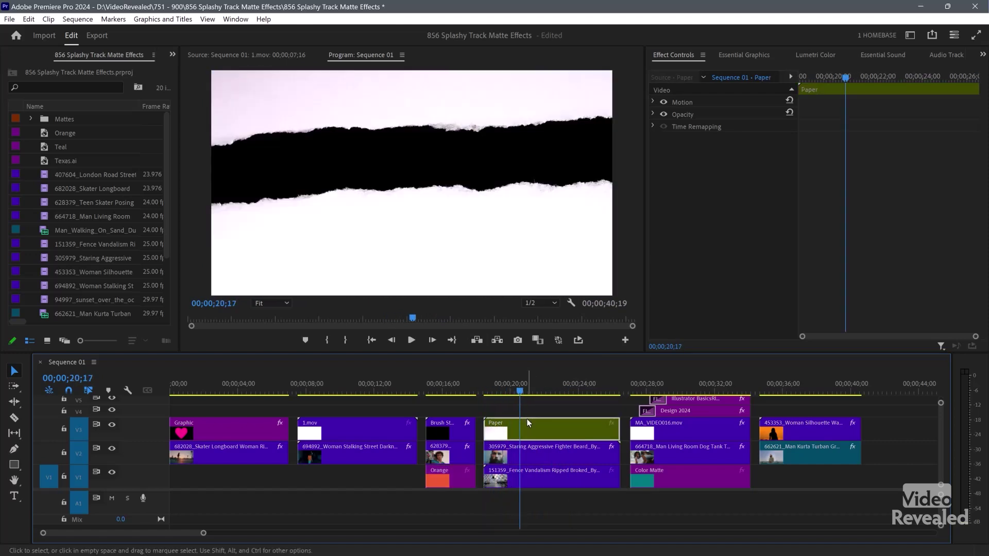
key(Home)
key(space)
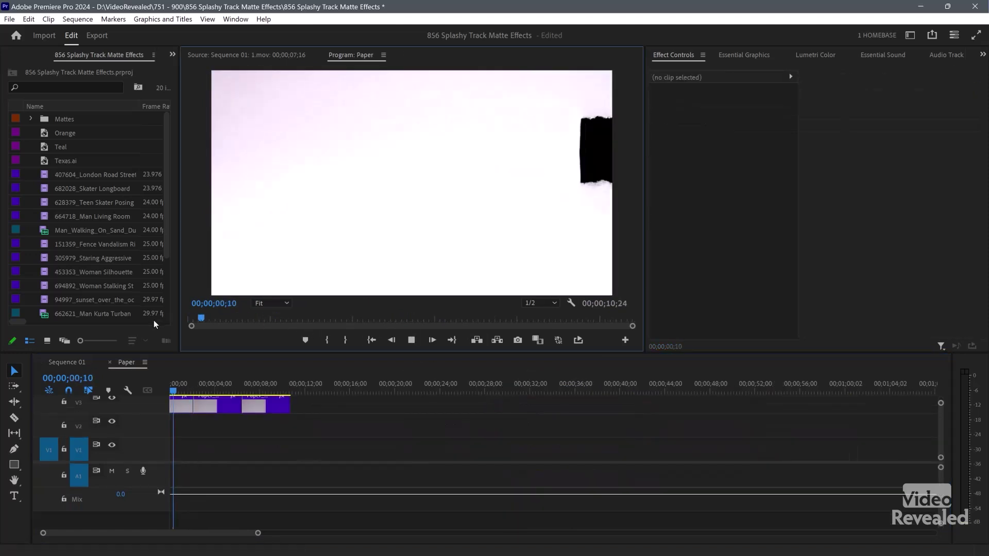
key(space)
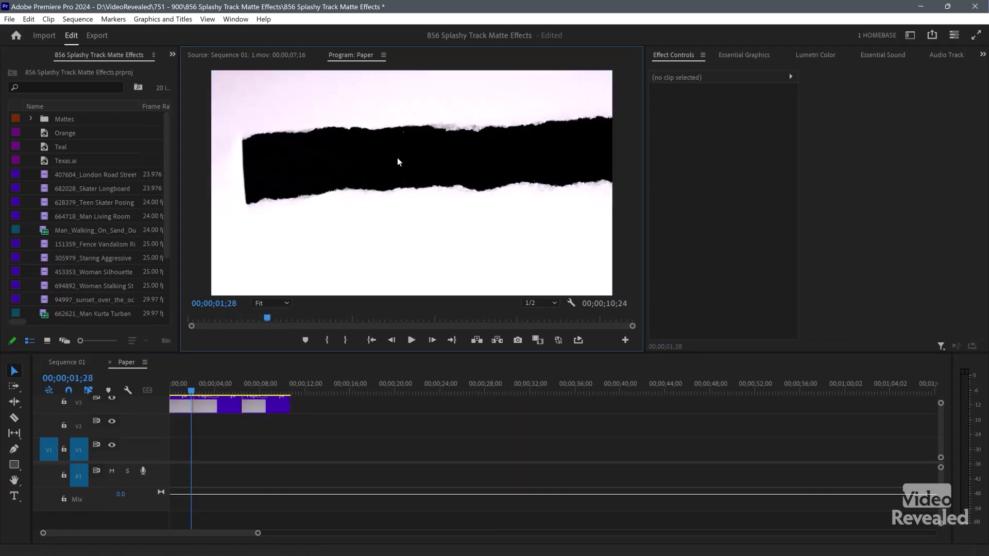
Step: Compare the Paper matte with the 1.mov source matte, and return to Sequence 01 to scrub the torn-paper section
click(246, 55)
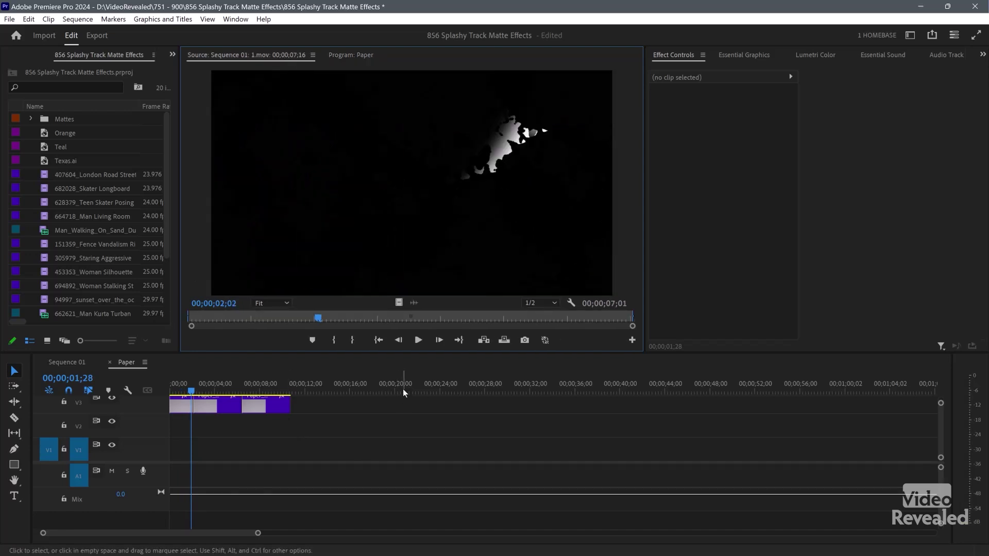
click(352, 54)
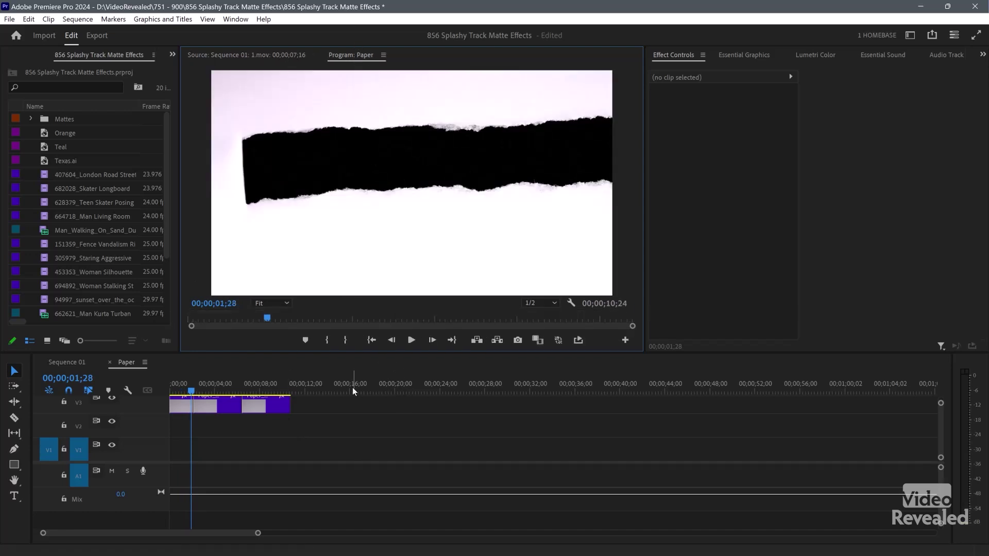
click(66, 363)
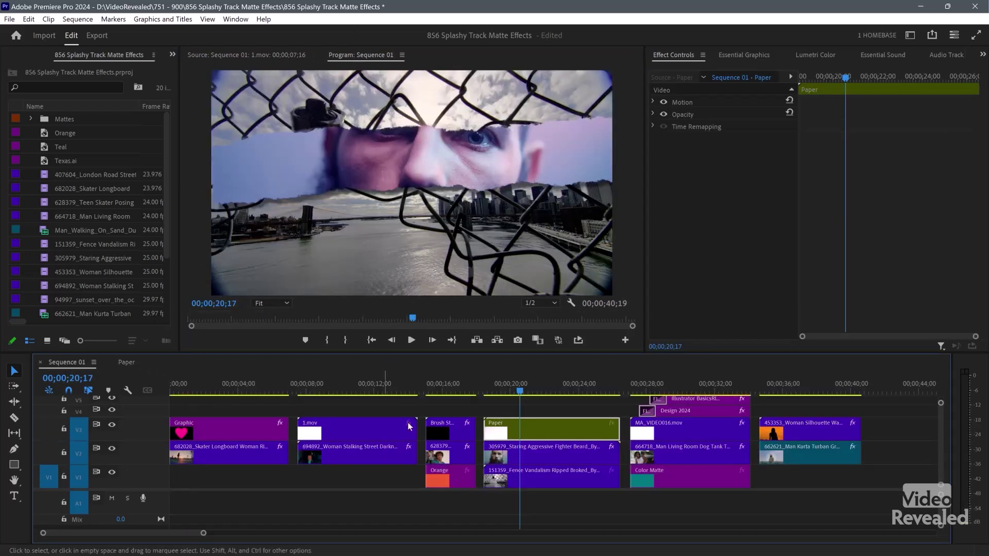
drag(515, 392, 573, 399)
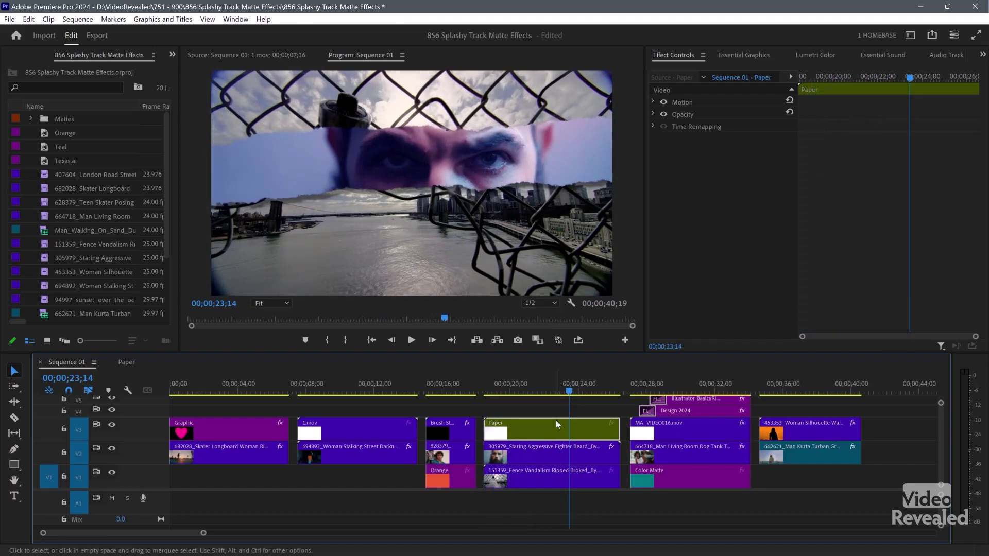
Step: Toggle Drop Shadow and Lumetri Color off and back on for the Staring Aggressive Fighter clip to compare the look
click(538, 459)
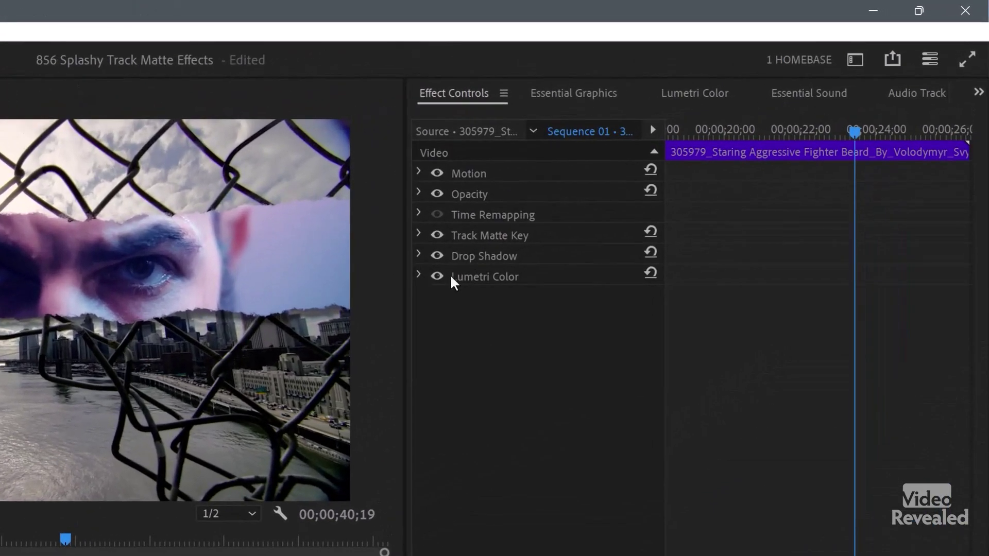
click(438, 256)
click(438, 256)
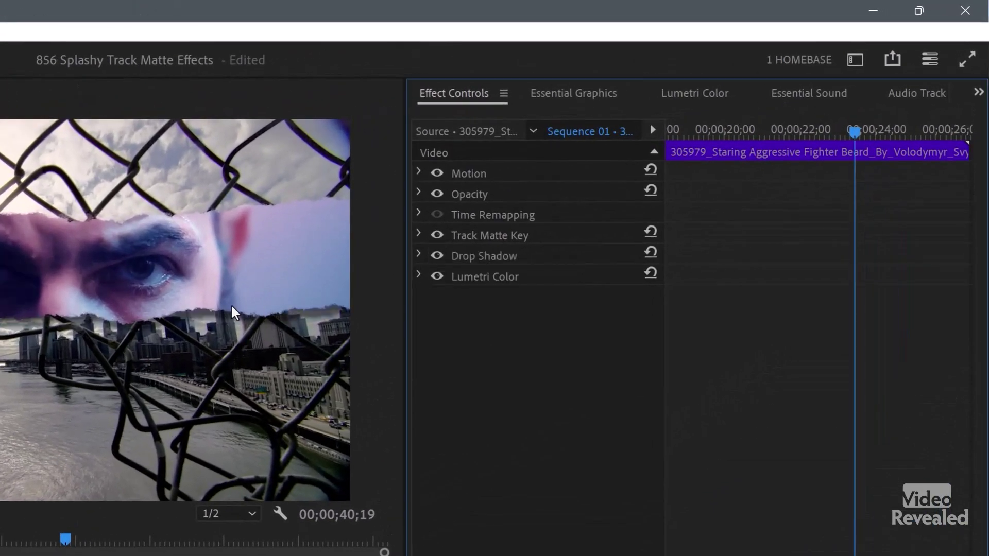
click(438, 256)
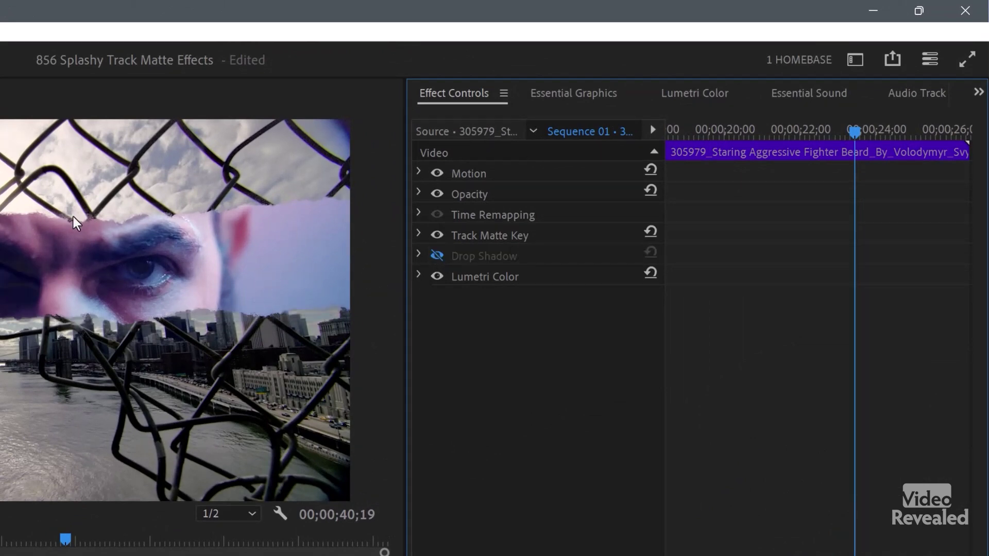
click(437, 256)
click(438, 277)
click(438, 276)
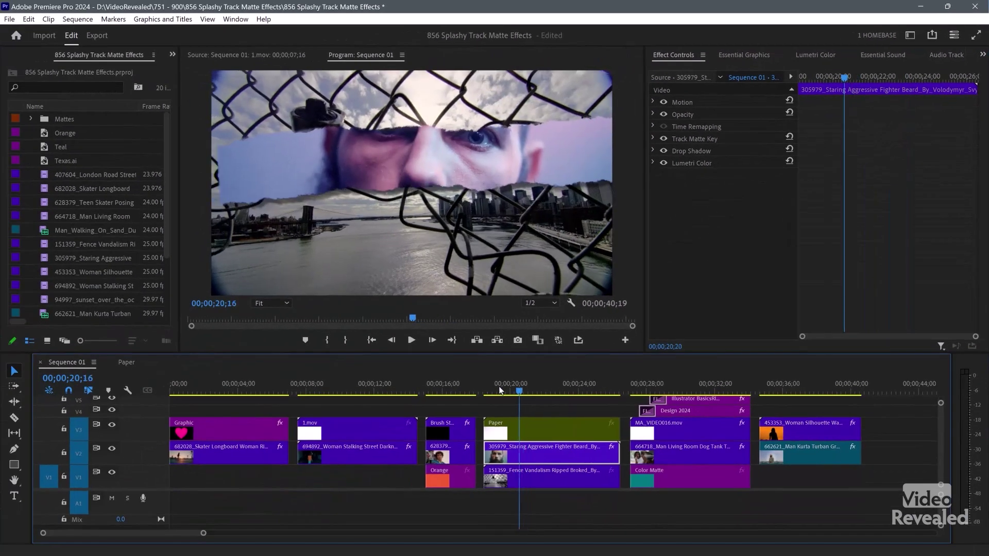
Step: Scrub through the torn-paper reveal and select the Paper clip on Video 3
drag(500, 390, 551, 391)
click(539, 422)
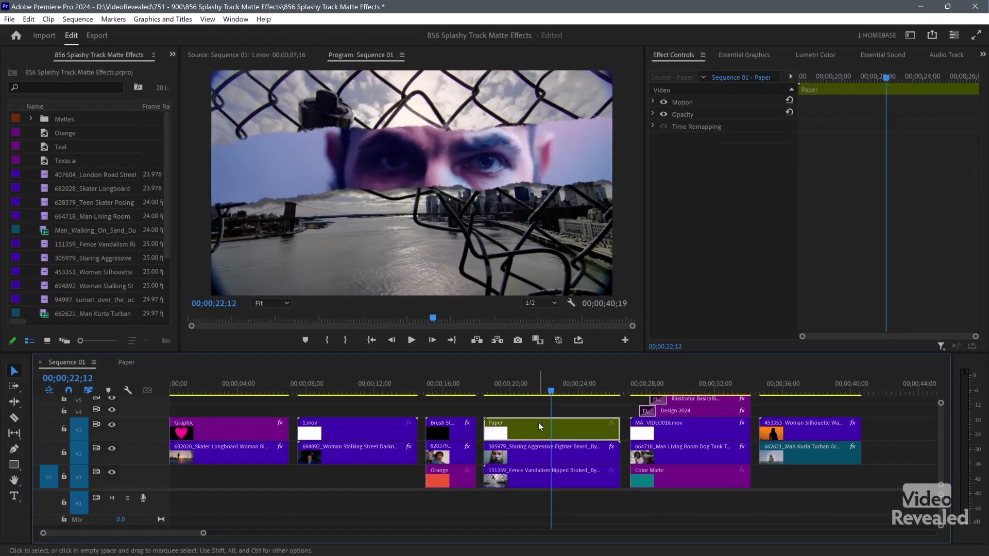
Step: Play the torn-paper section of Sequence 01 from the start of the Paper clip
drag(492, 385, 484, 386)
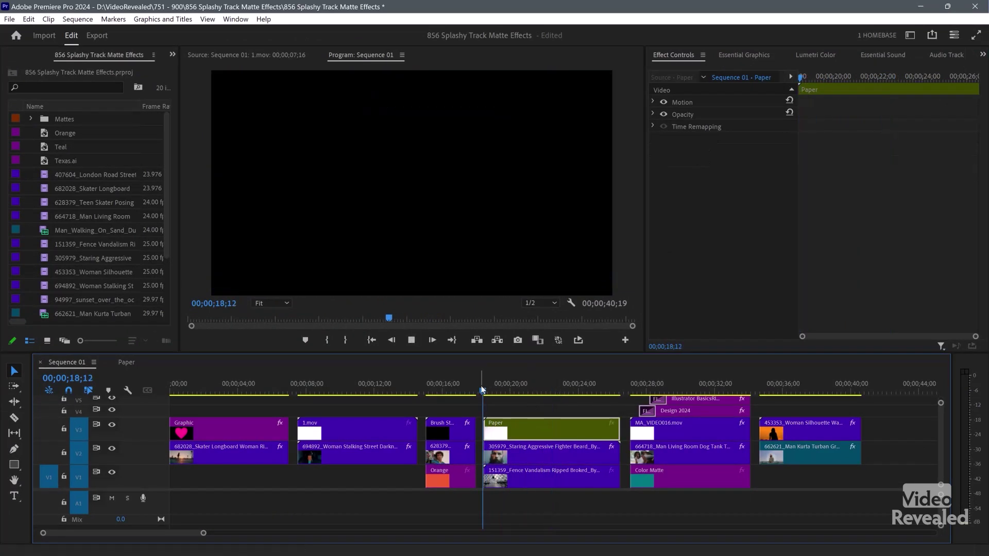
key(space)
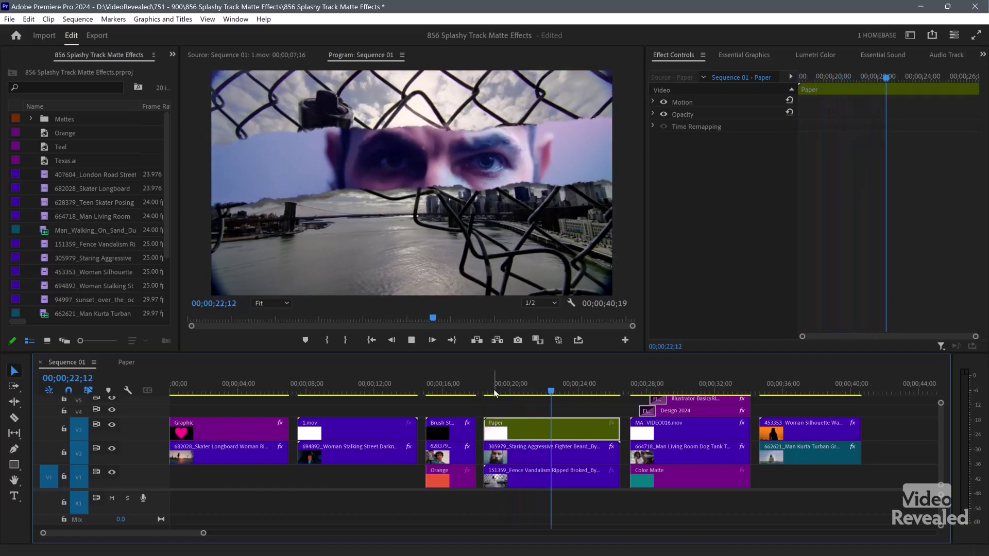
key(space)
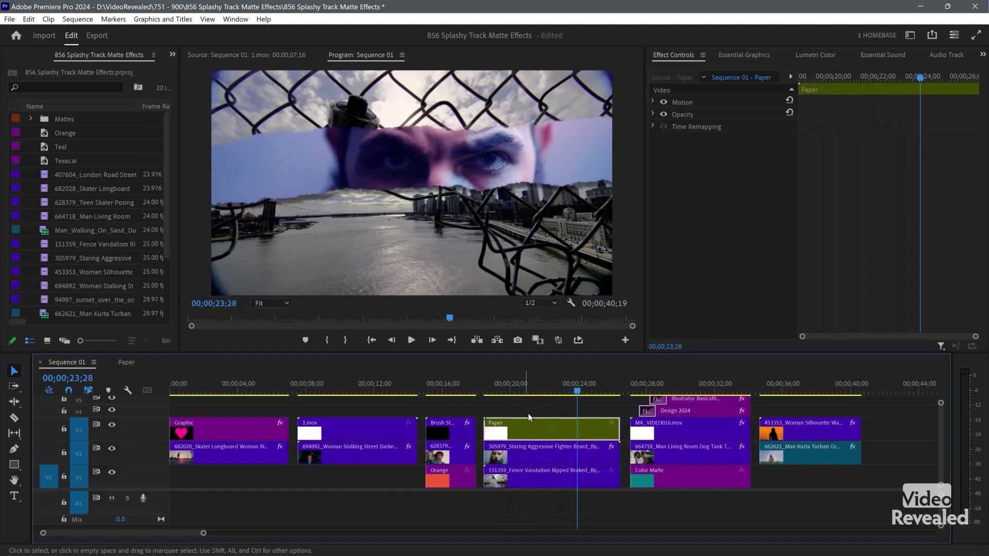
right_click(527, 414)
click(569, 281)
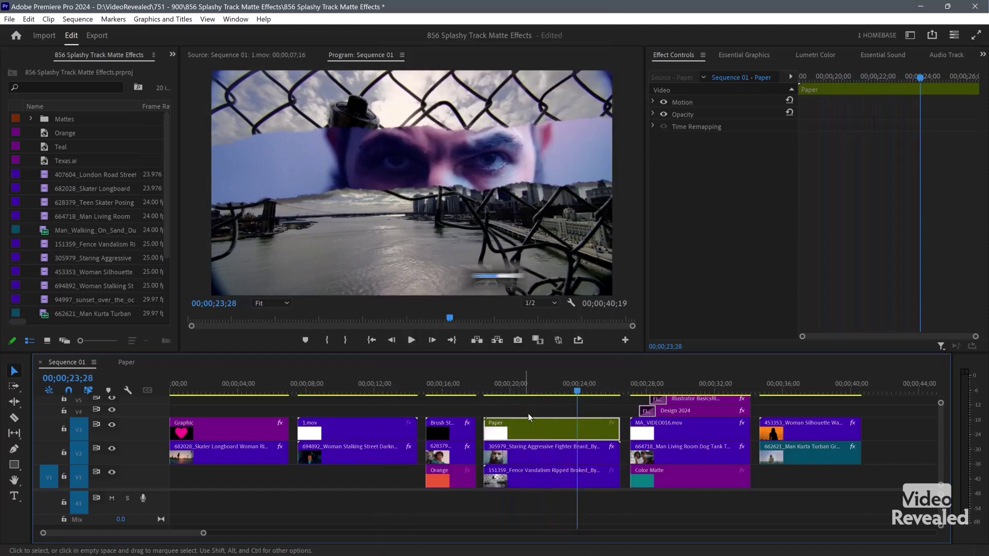
key(Escape)
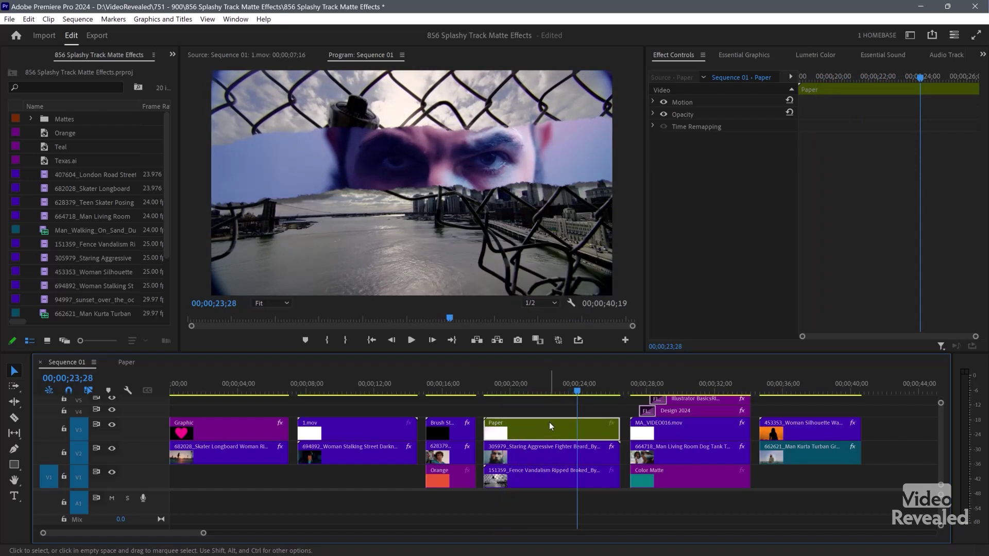
Step: Open the nested Paper sequence and play its tear matte from the beginning
double_click(548, 425)
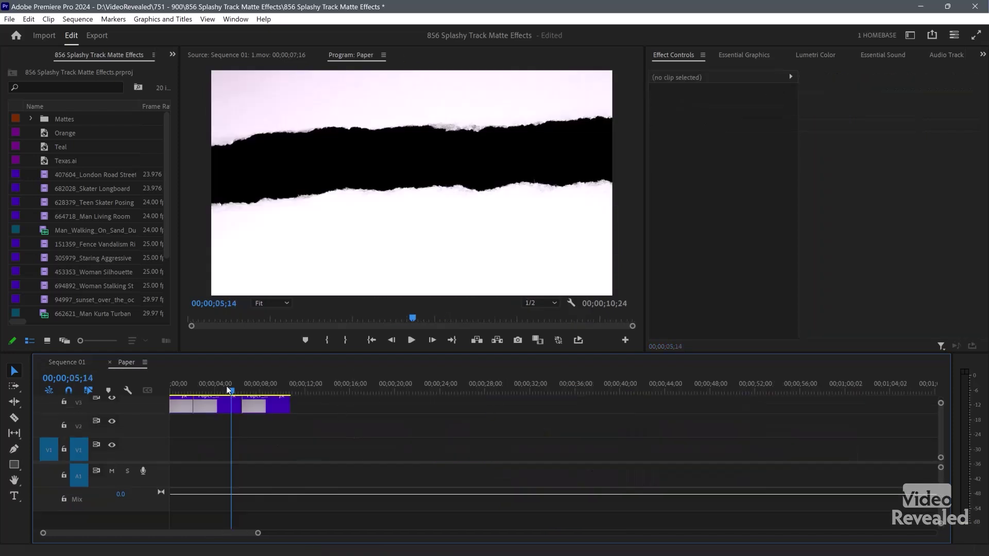
drag(229, 389, 146, 386)
key(space)
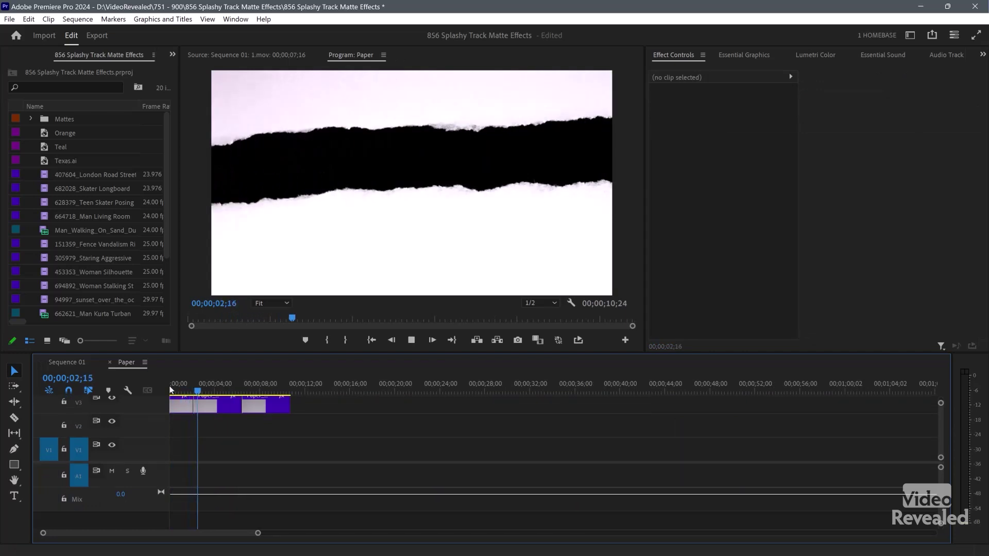
Step: Temporarily disable the second and third clips in the Paper sequence and play the first tear clip on its own
click(267, 412)
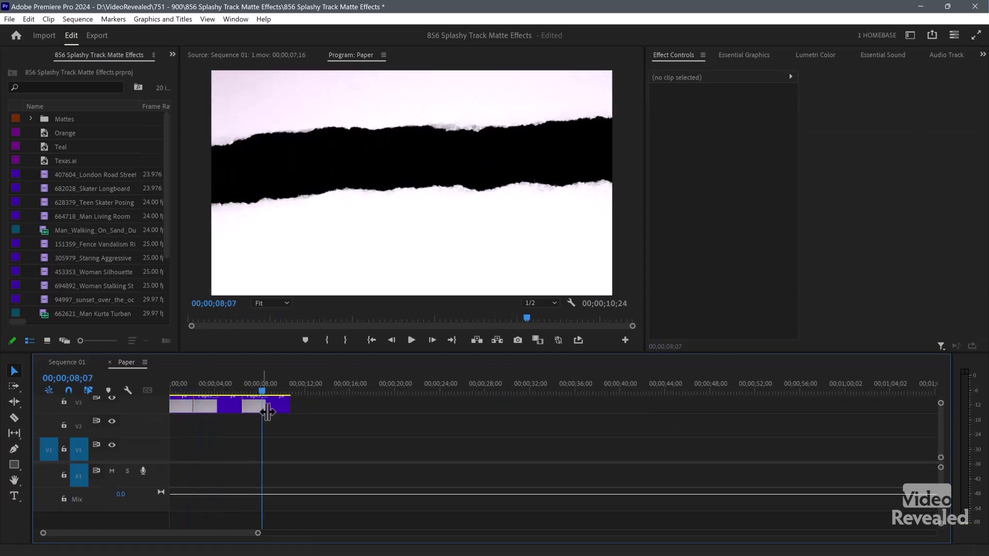
key(shift+Left)
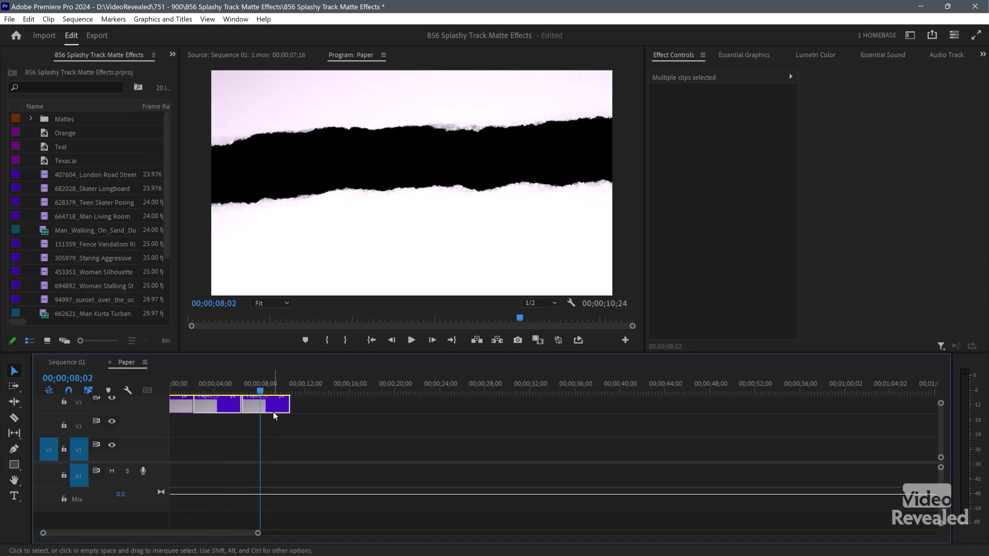
drag(248, 389, 162, 378)
key(space)
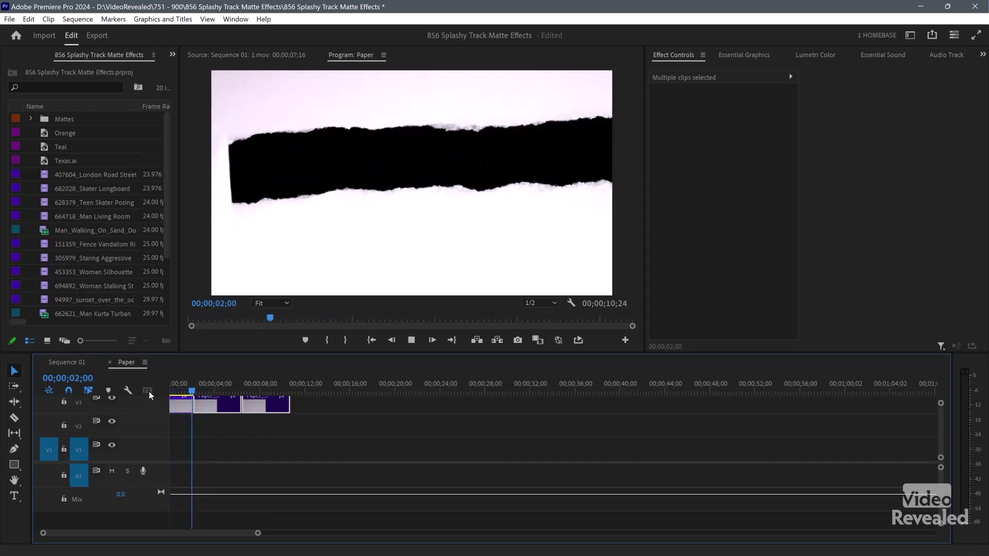
key(space)
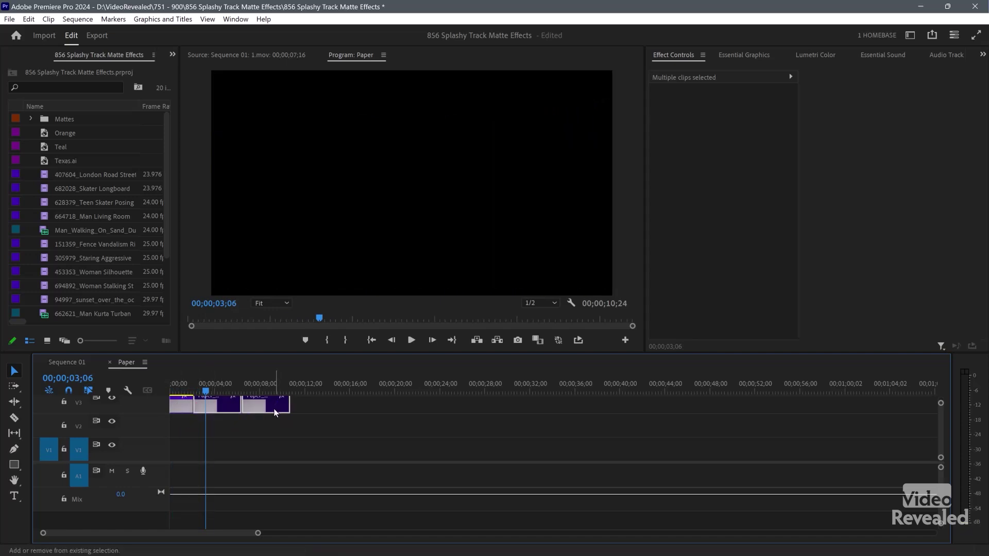
key(shift+e)
Step: Scrub the opening tear, select the second Paper_Tear_04_original_292.mov clip and open its Frame Hold Options
click(206, 409)
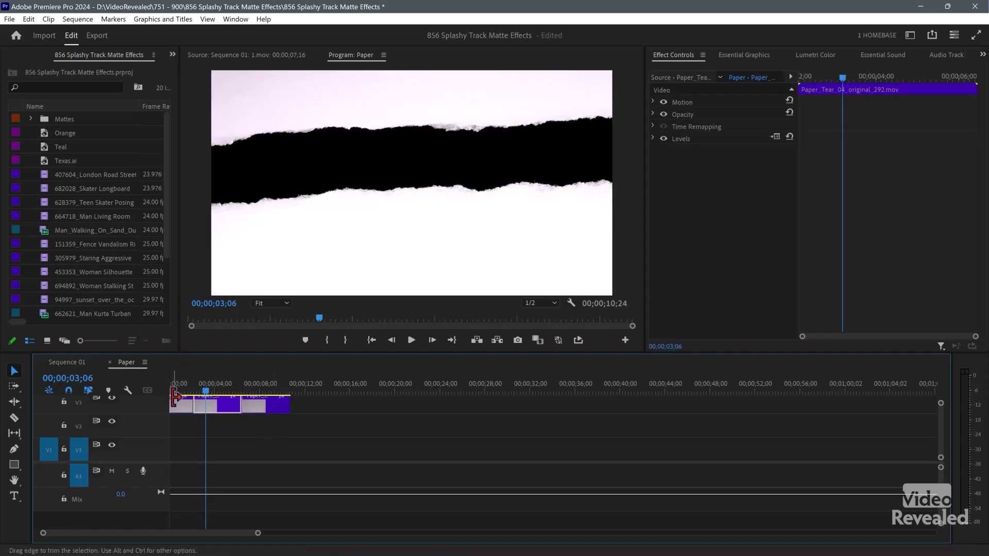
mouse_move(177, 387)
mouse_down()
mouse_move(192, 389)
mouse_move(184, 395)
mouse_up()
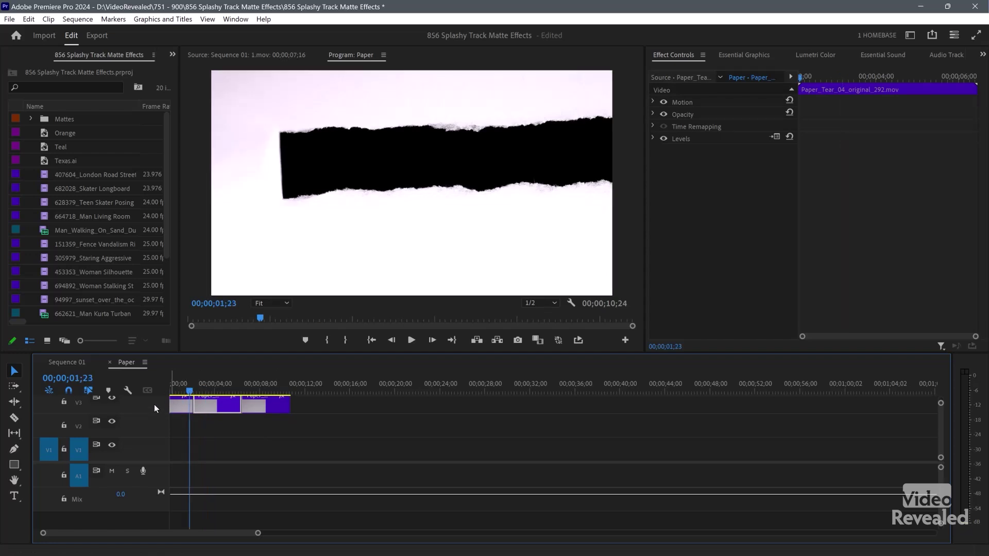
click(180, 385)
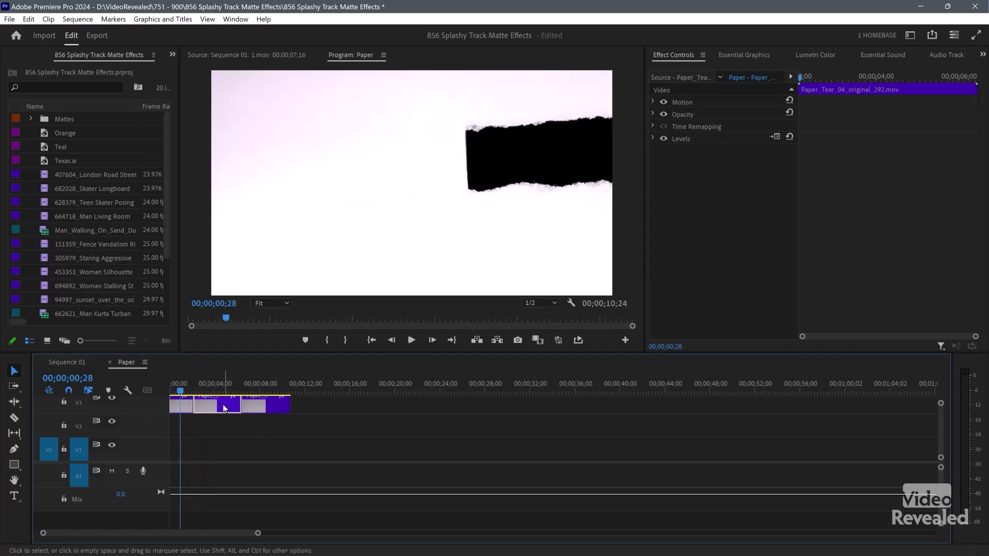
click(251, 406)
click(211, 385)
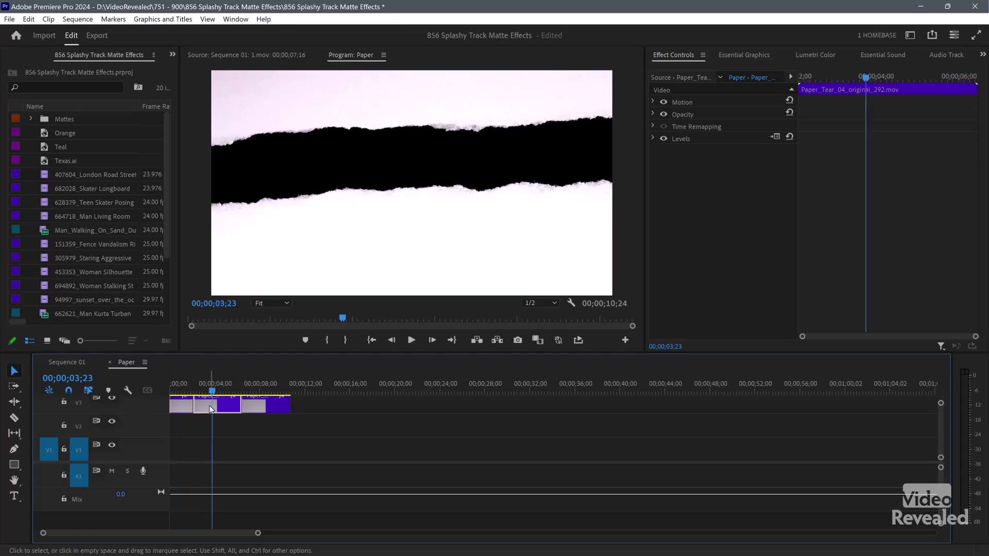
right_click(212, 405)
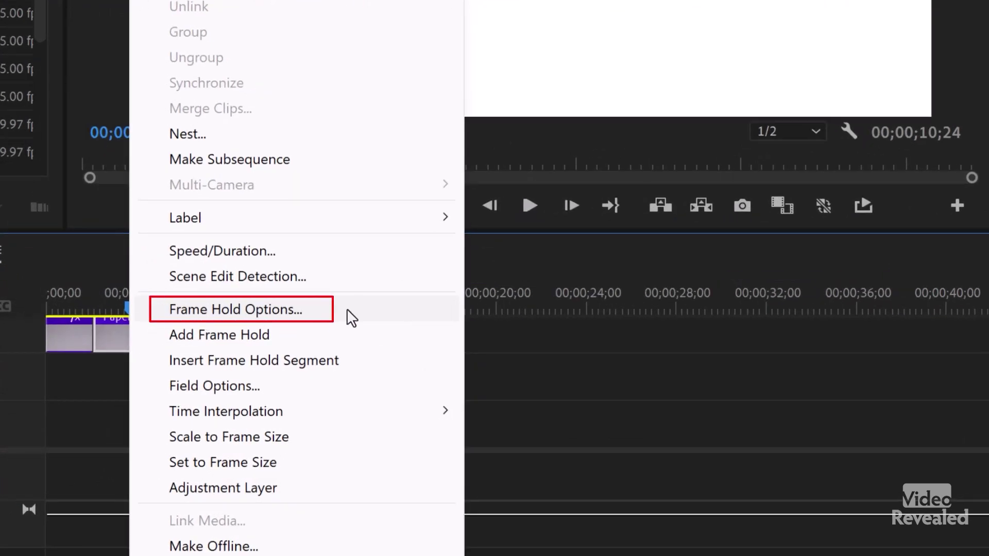
click(347, 308)
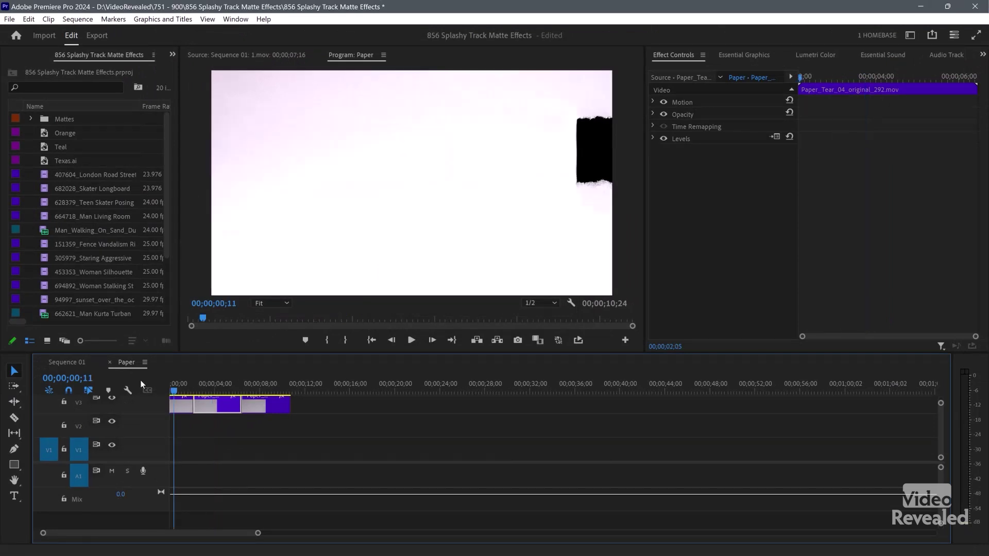
Step: Play the Paper sequence through, close it and replay the torn-paper reveal in Sequence 01
key(space)
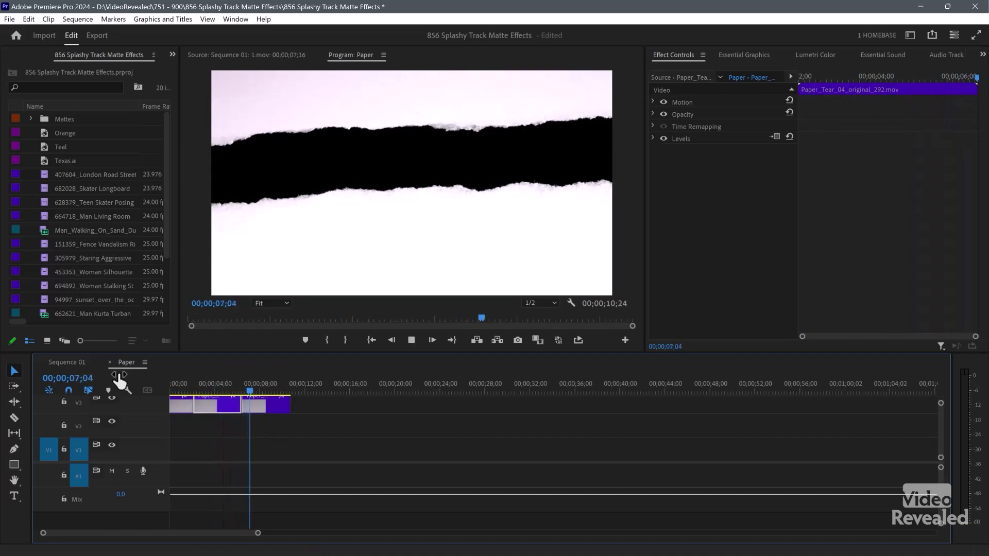
click(110, 362)
drag(466, 383, 483, 384)
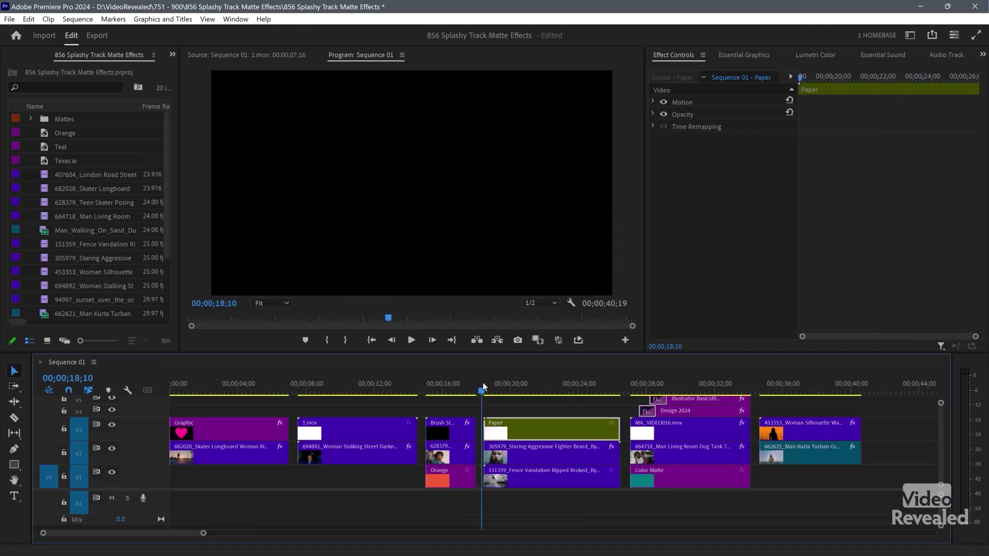
key(space)
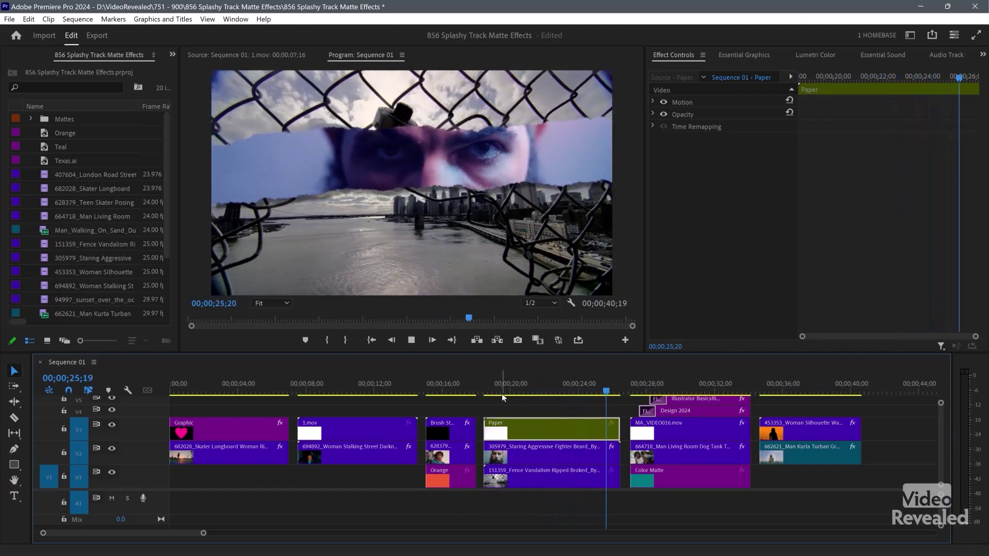
key(space)
Step: Play the Design 2024 section of Sequence 01 from its beginning and replay it
scroll(601, 410, down, 5)
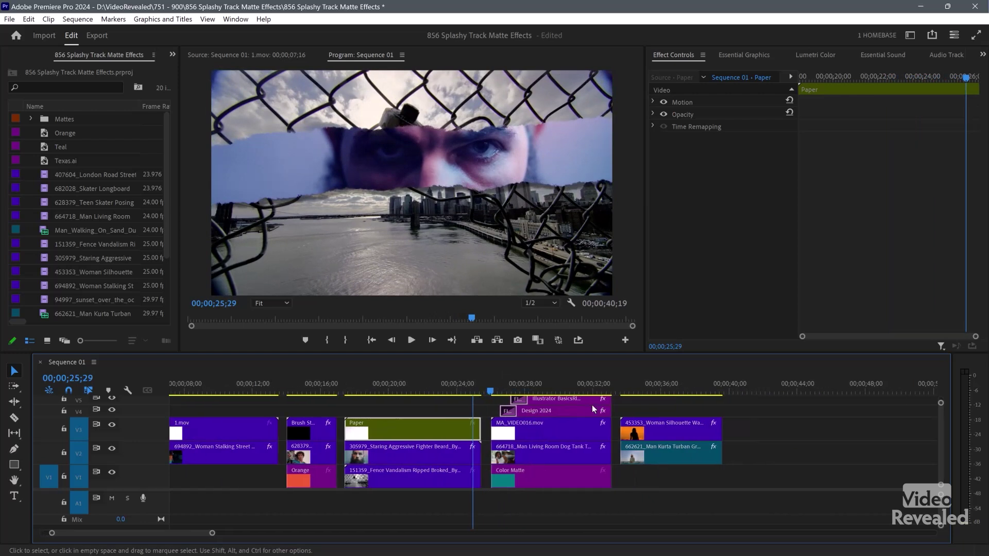
drag(490, 379, 488, 379)
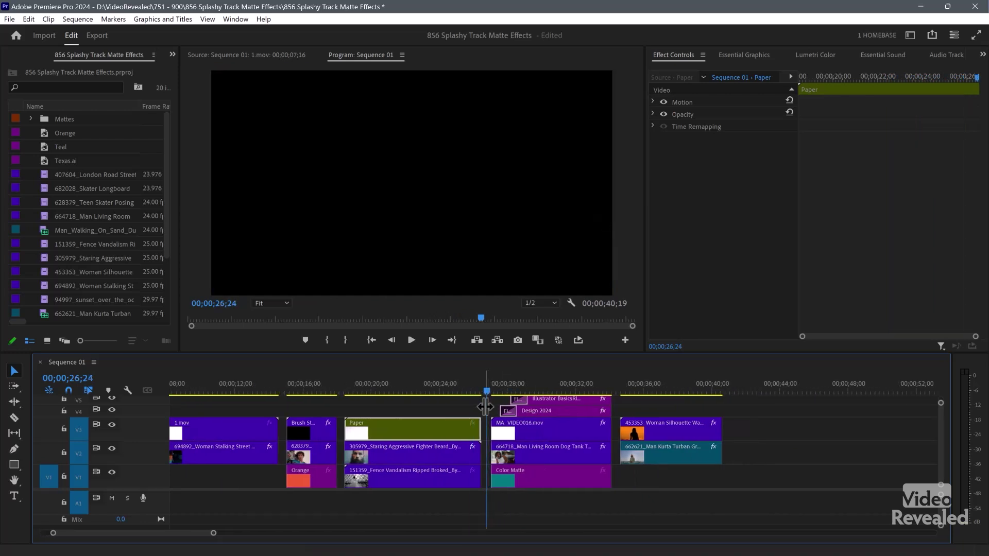
key(space)
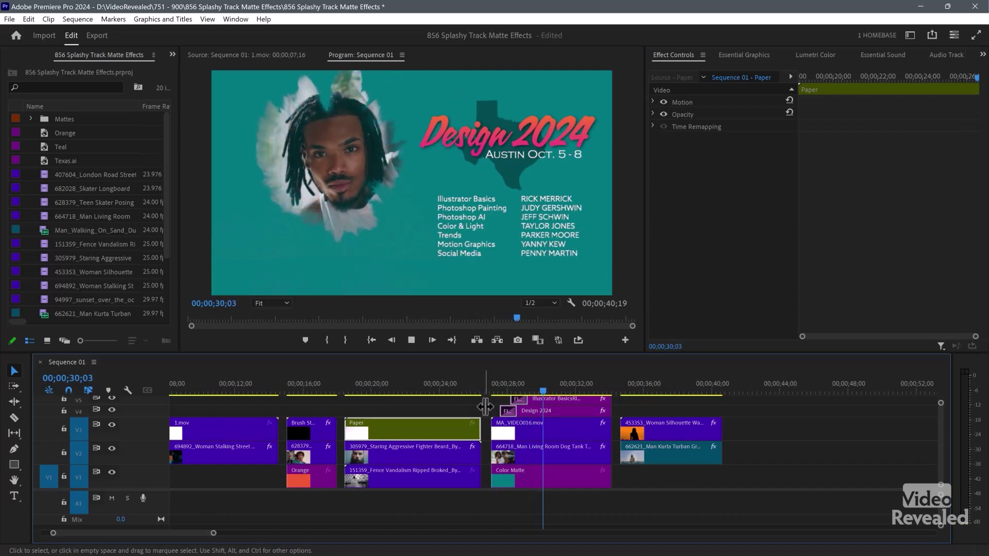
click(487, 385)
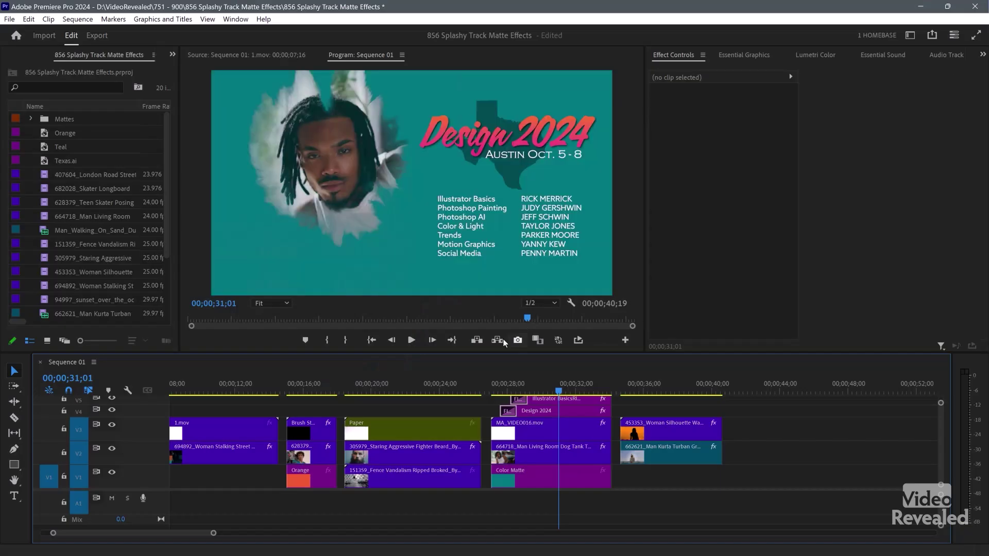
key(Up)
key(space)
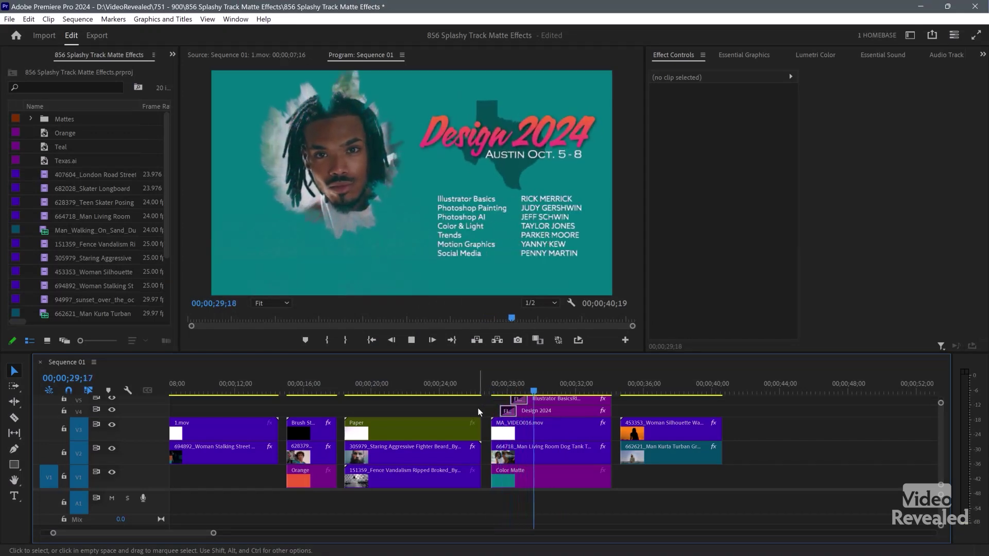
Step: Open the MA_VIDEO016.mov ink matte from Video 3 as a source clip and play it from the start
double_click(545, 430)
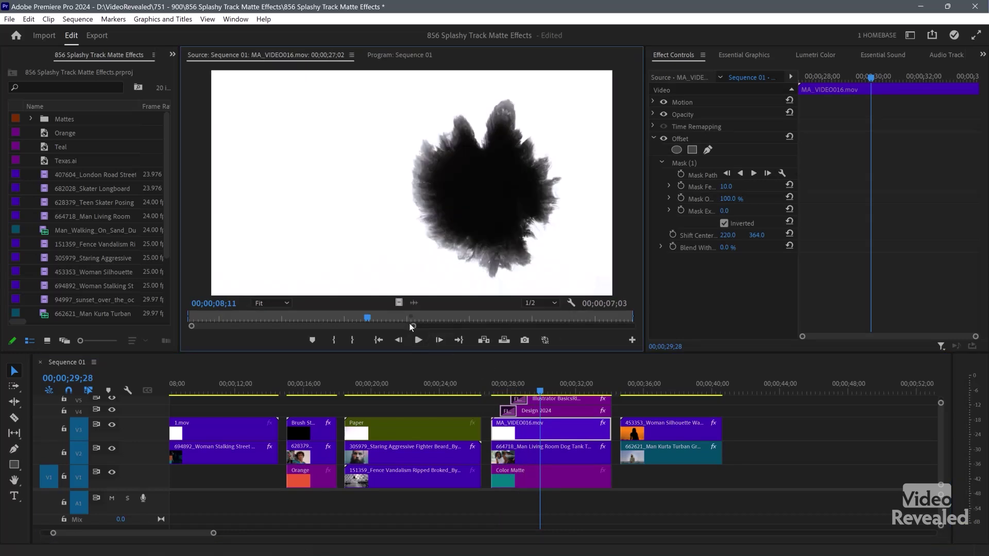
drag(353, 311, 182, 310)
key(space)
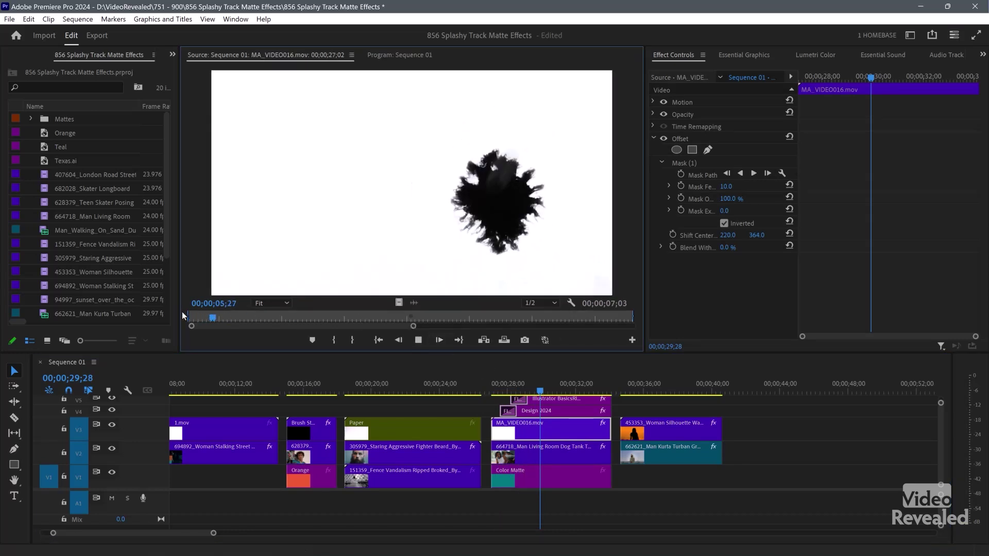
key(space)
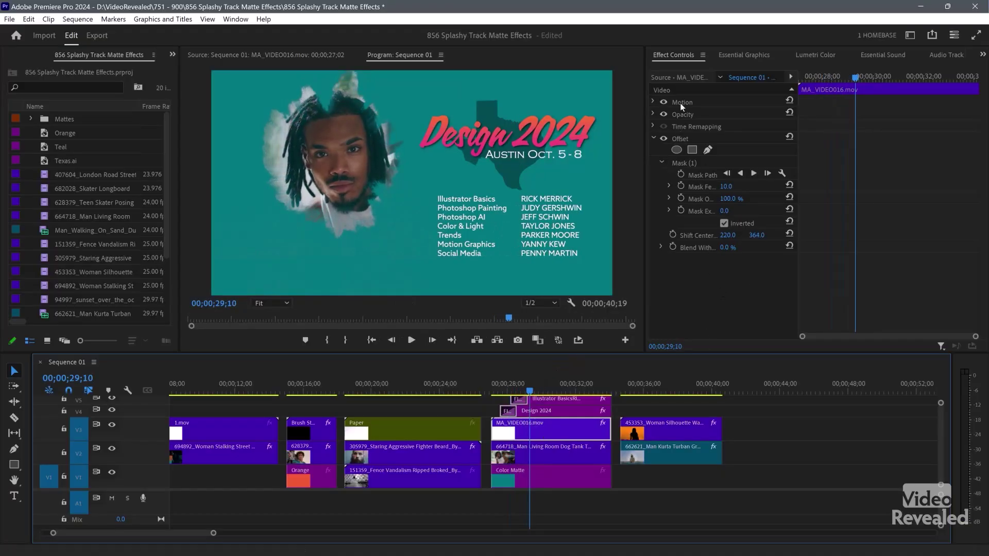
Step: Turn off the Offset effect on MA_VIDEO016.mov and hide the title tracks V4 and V5
click(663, 138)
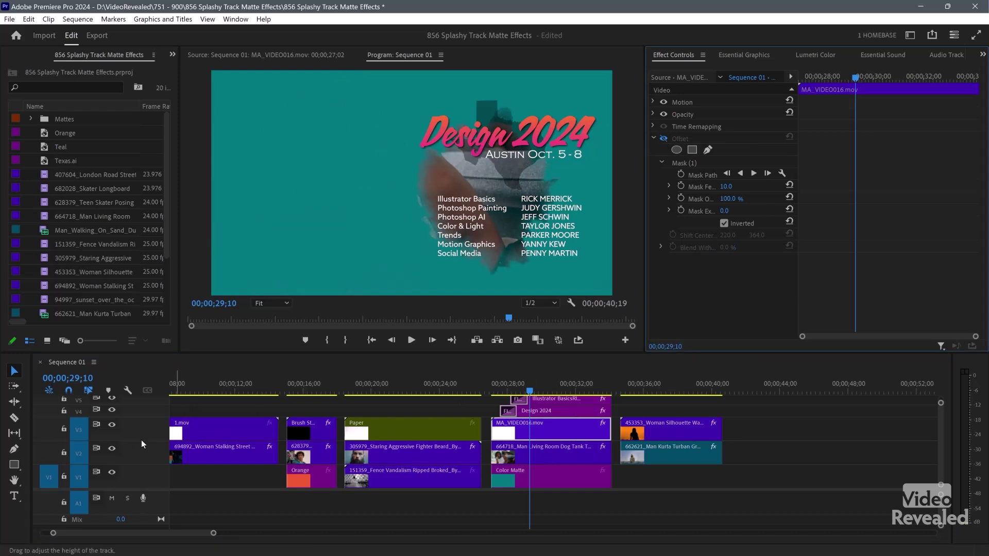
scroll(141, 440, down, 2)
click(111, 429)
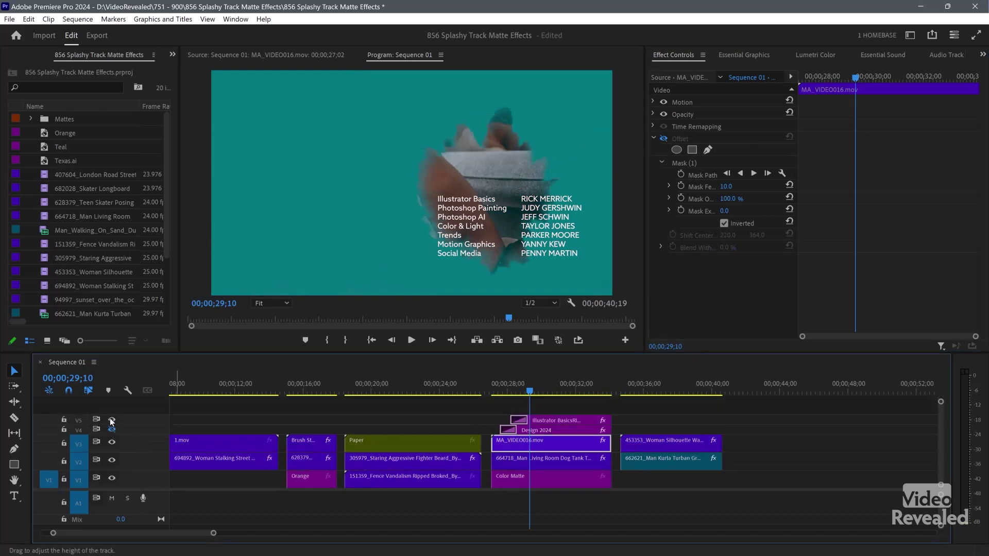
drag(524, 392, 554, 395)
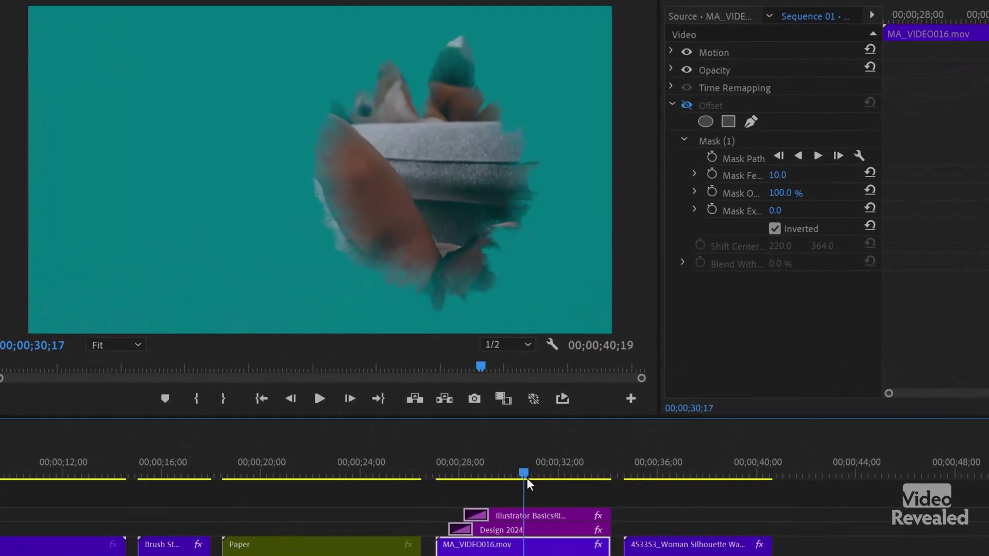
drag(527, 478, 532, 478)
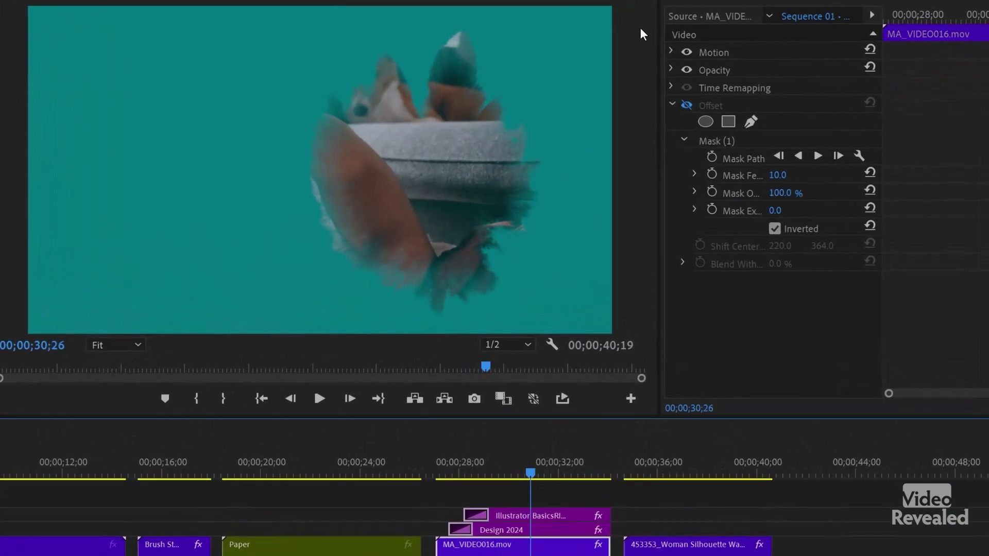
Step: Try repositioning the MA_VIDEO016.mov matte with its Motion Position, and turn the Offset effect back on
click(671, 52)
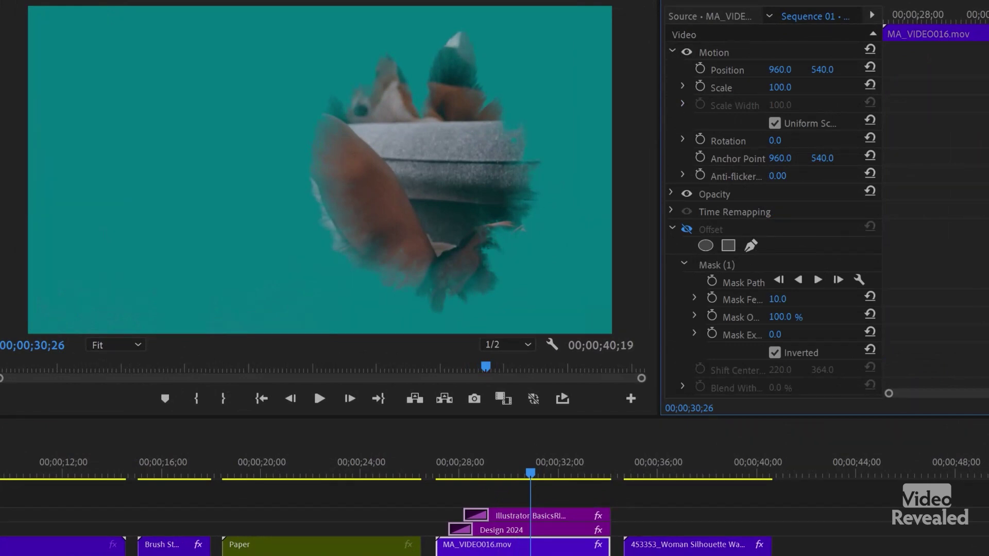
drag(789, 77, 664, 106)
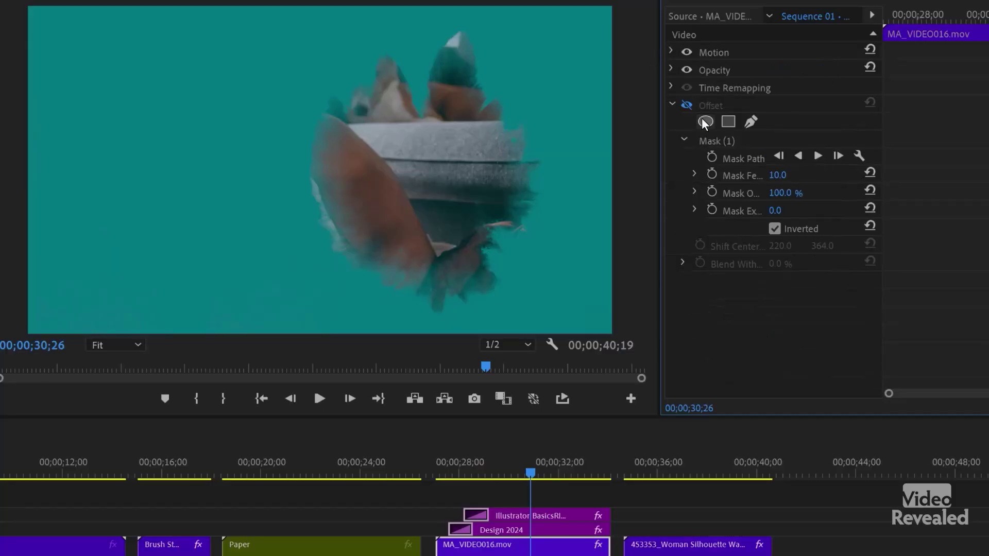
click(687, 105)
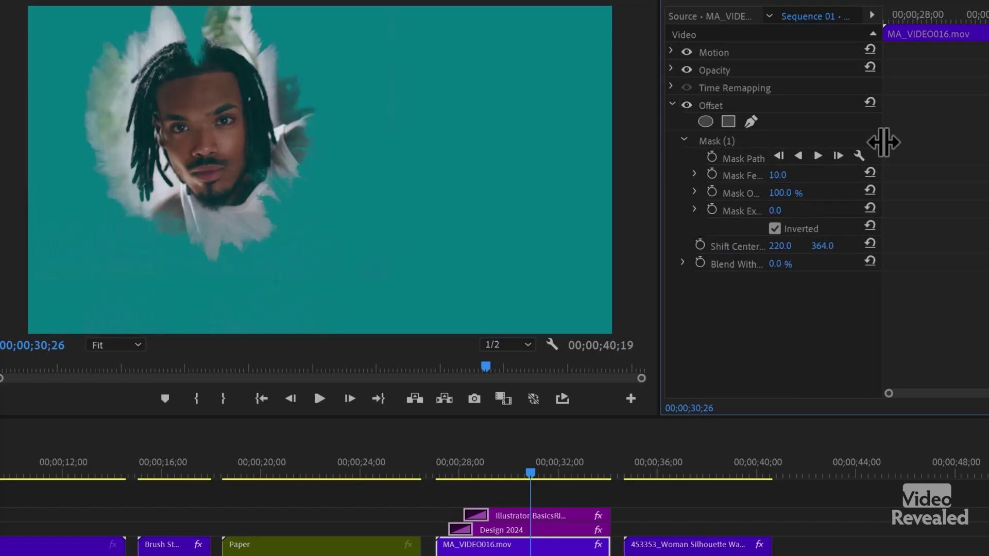
Step: Try moving the MA_VIDEO016.mov matte with Offset's Shift Center To at 268.0, 327.0, and undo the trial, keeping Offset on
drag(912, 142, 975, 134)
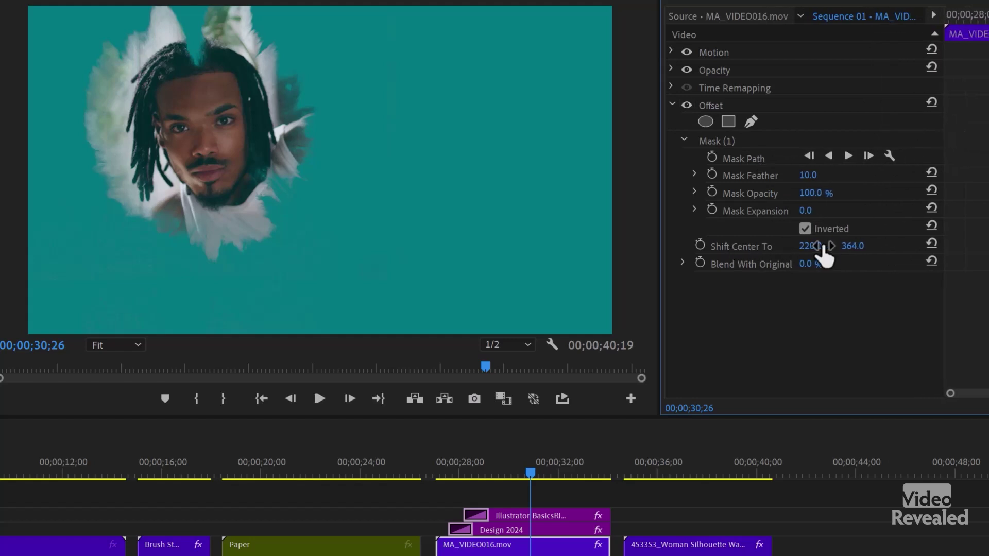
mouse_move(810, 246)
mouse_down()
mouse_move(896, 246)
mouse_move(772, 246)
mouse_move(829, 245)
mouse_move(791, 245)
mouse_move(819, 245)
mouse_up()
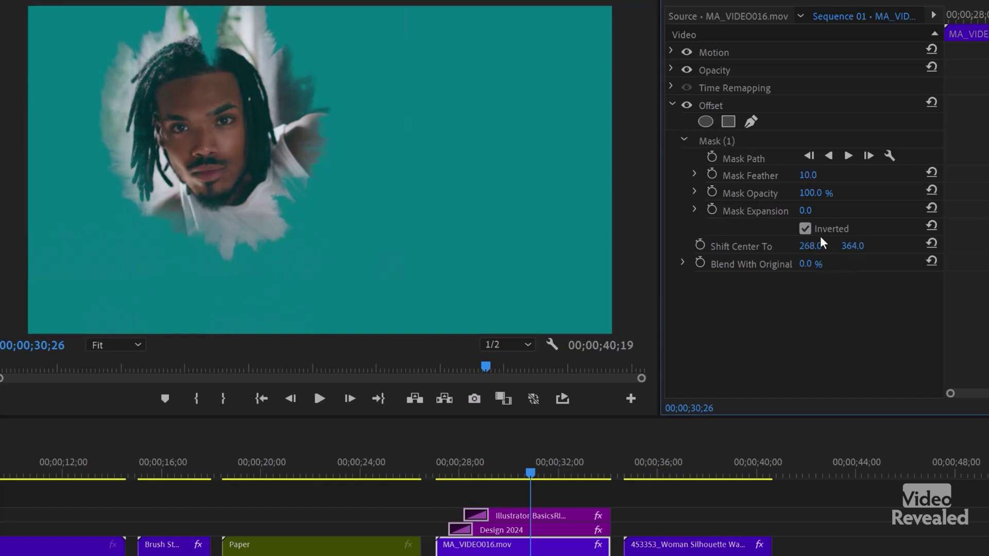
drag(852, 245, 834, 246)
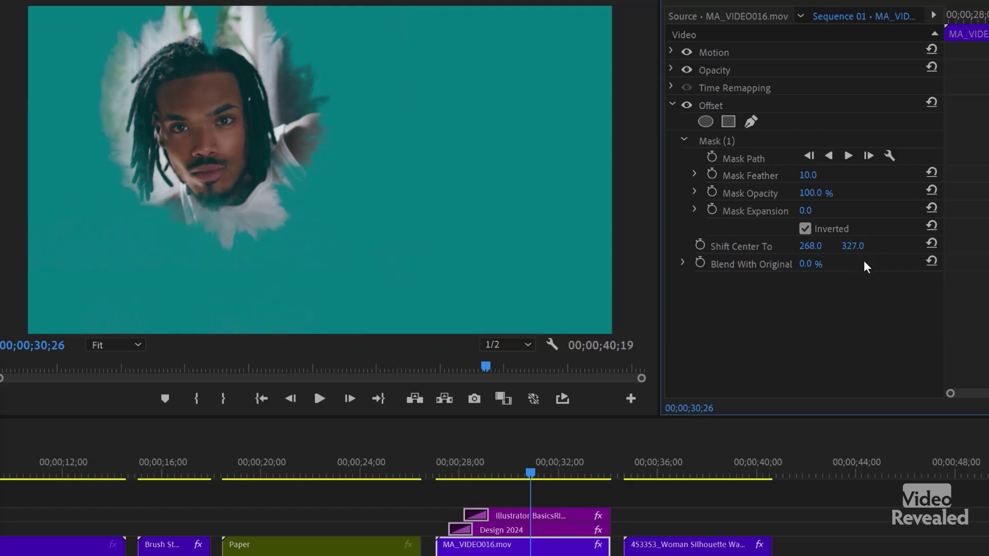
key(ctrl+z)
key(ctrl+z)
key(ctrl+z)
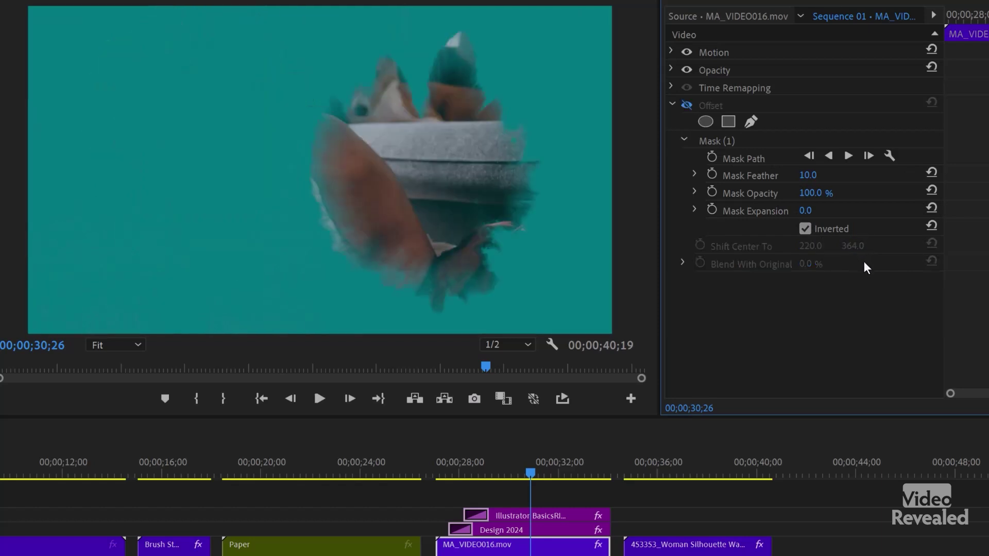
key(ctrl+shift+z)
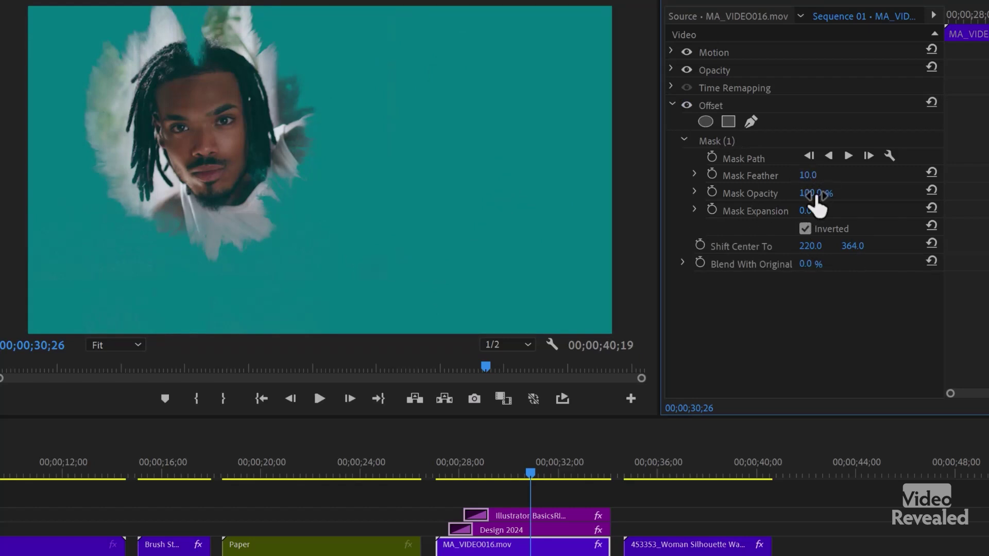
Step: Select Mask (1) of the Offset effect on MA_VIDEO016.mov and lower the upper middle point of its path slightly
mouse_move(809, 192)
mouse_down()
mouse_move(763, 193)
mouse_move(814, 193)
mouse_up()
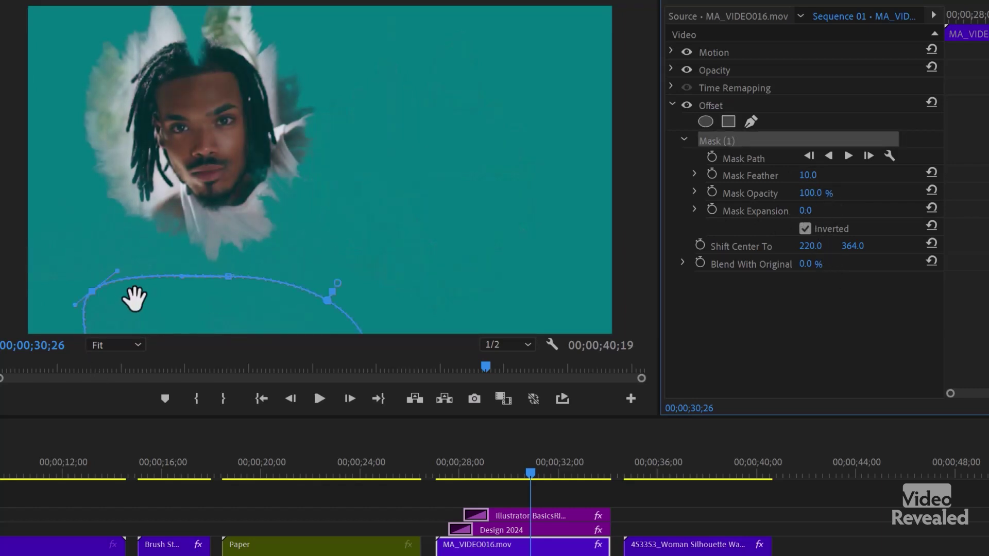
mouse_move(230, 278)
mouse_down()
mouse_move(222, 348)
mouse_move(229, 290)
mouse_up()
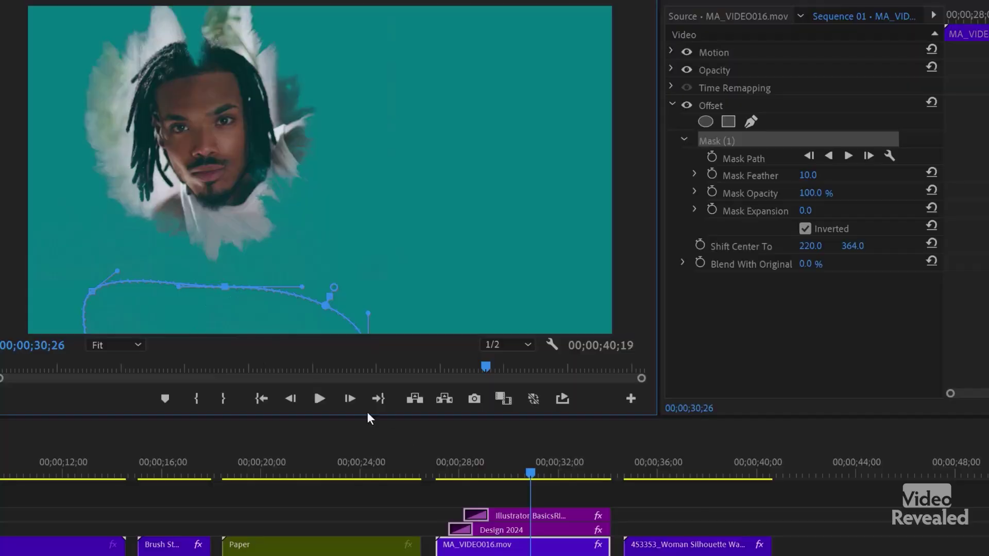
Step: Play the Design 2024 section from its start and replay it to check the offset ink matte with the titles
click(427, 466)
key(space)
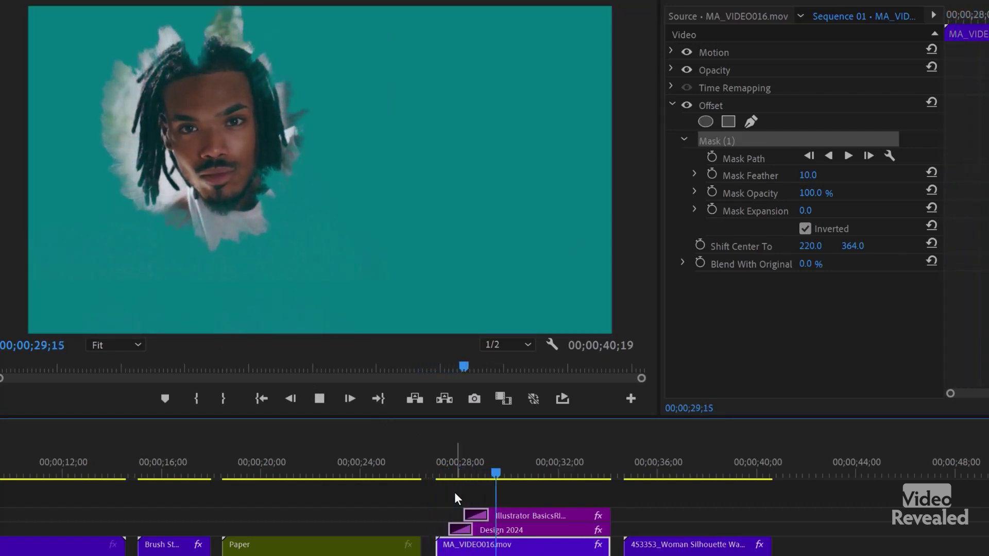
key(space)
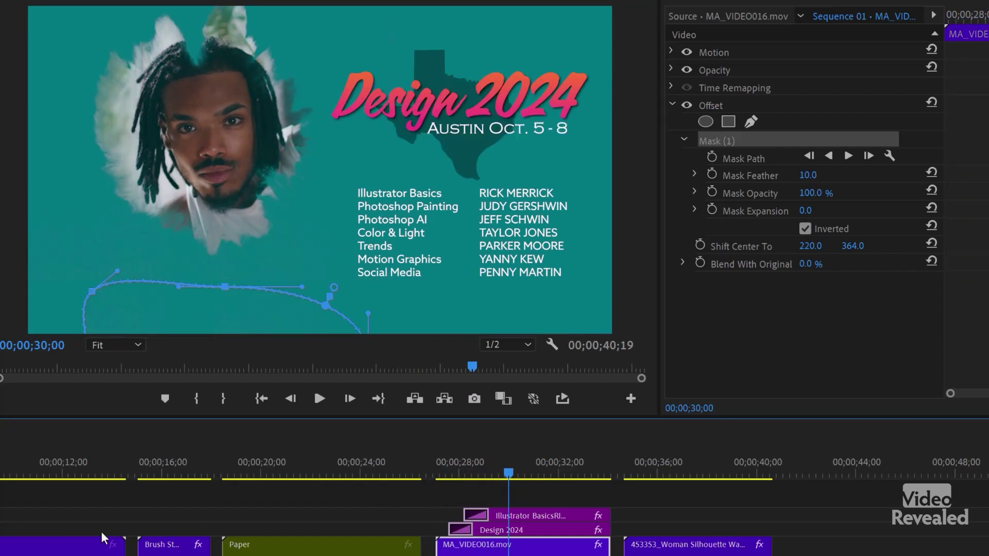
click(434, 463)
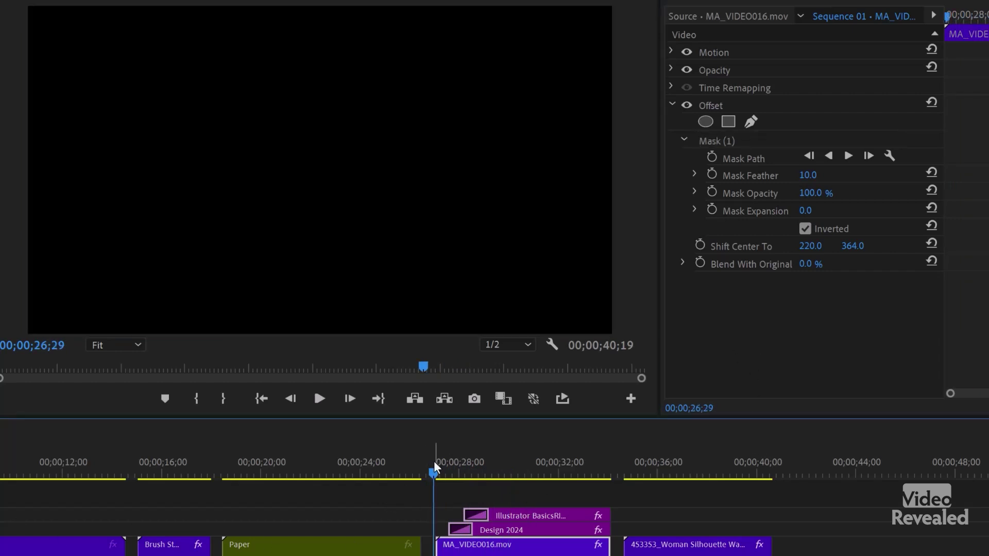
key(space)
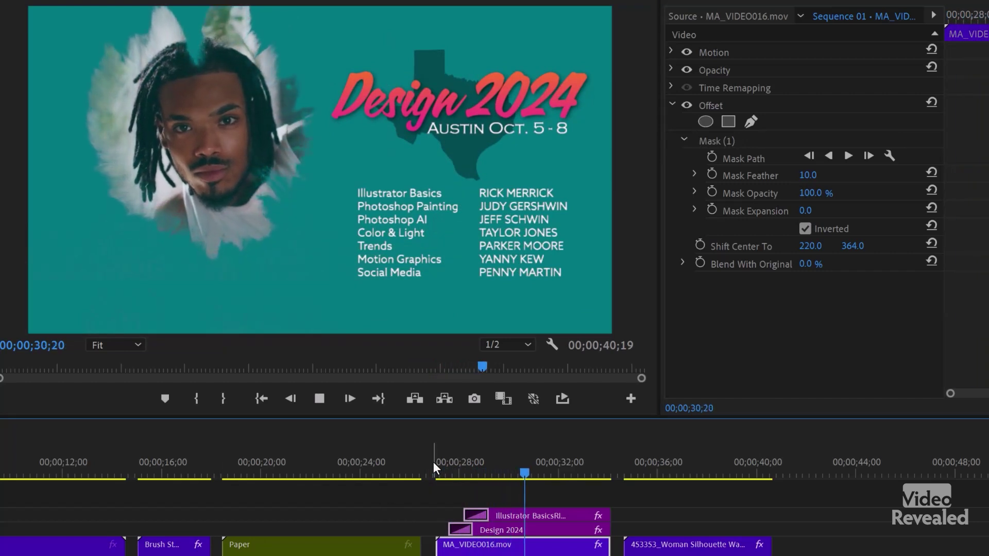
key(space)
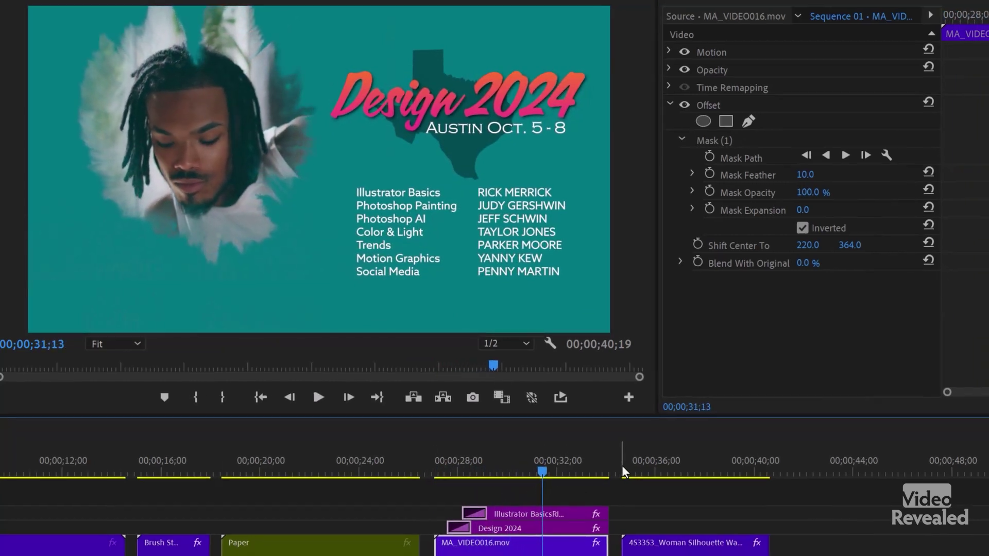
Step: Play the silhouette section from its start and view the 453353_Woman Silhouette matte as a source clip
click(618, 468)
key(space)
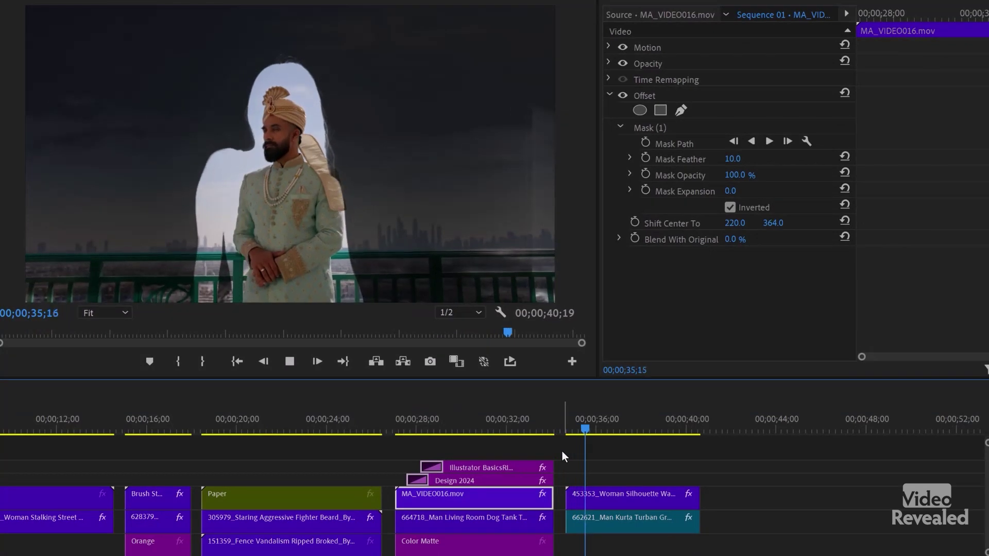
click(615, 493)
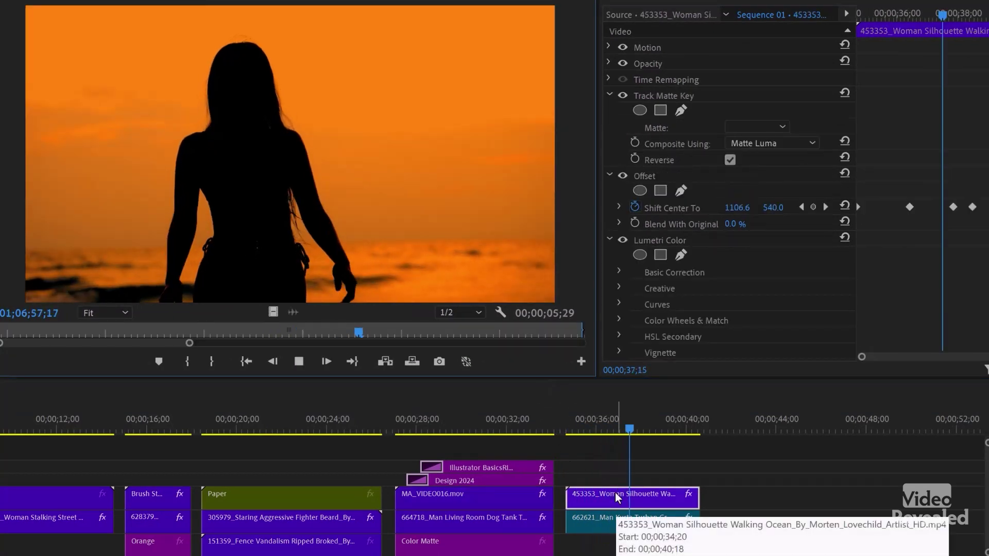
Step: Show the Track Matte Key settings of the 662621_Man Kurta Turban clip with the playhead at 00;00;36;23
click(611, 512)
mouse_move(609, 412)
mouse_down()
mouse_move(585, 415)
mouse_move(613, 419)
mouse_up()
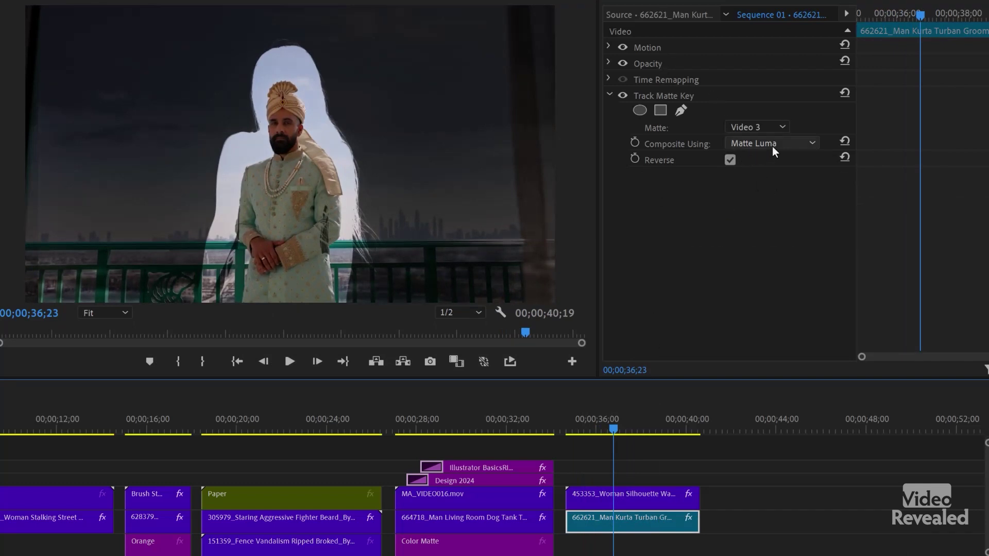
Step: Collapse the effects of the 453353_Woman Silhouette clip and compare the matte with its Offset effect off and on
click(623, 498)
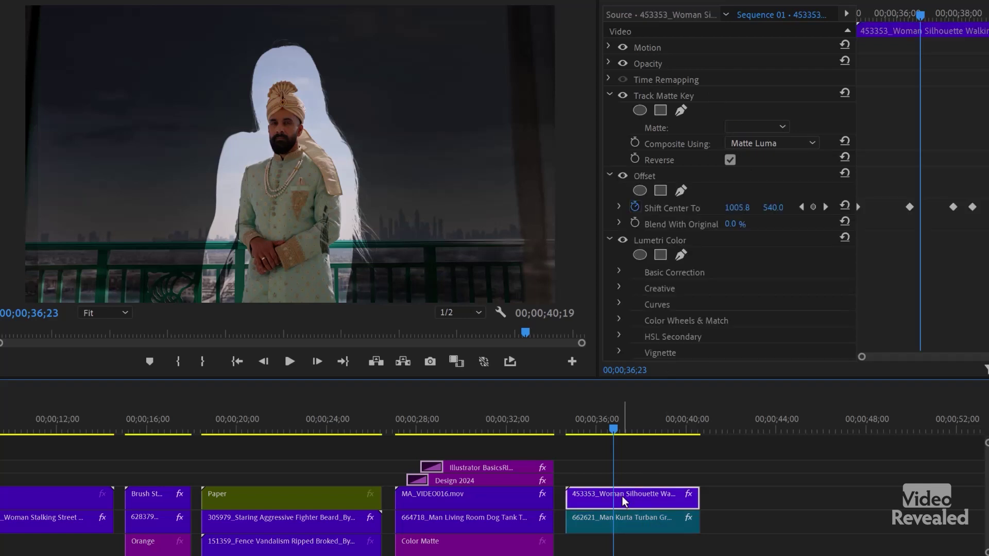
click(610, 93)
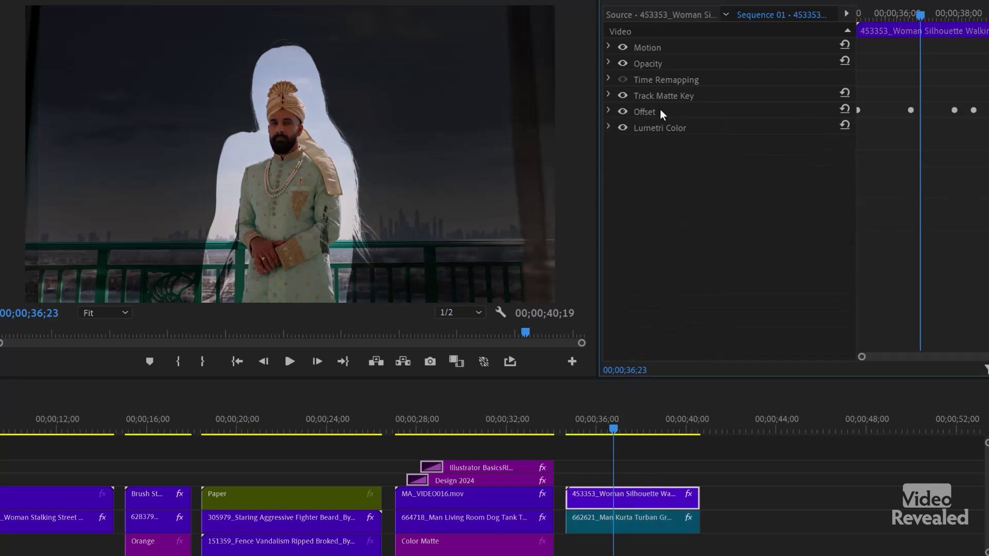
click(622, 112)
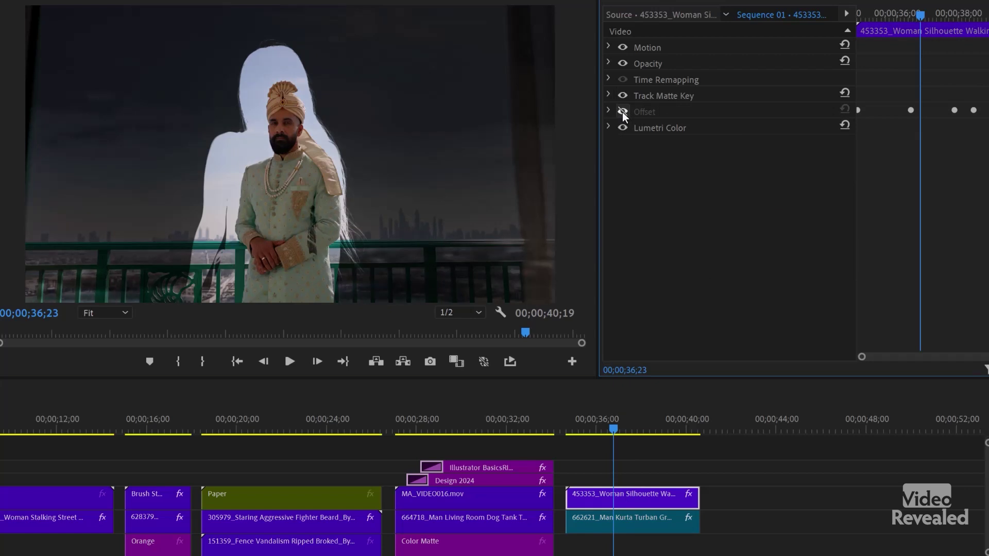
click(622, 112)
click(622, 112)
click(623, 112)
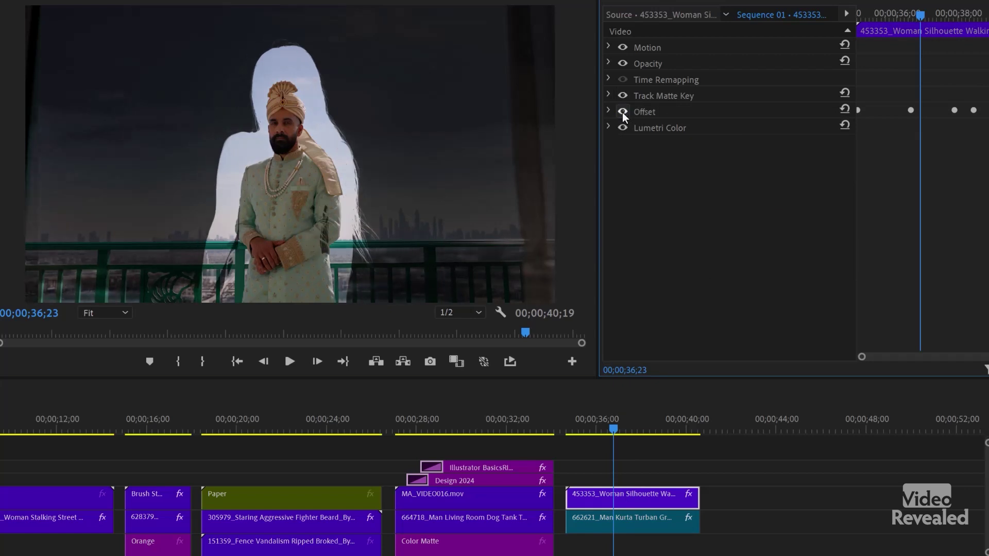
Step: Compare the silhouette matte with Lumetri Color off and on, and view the woman silhouette clip by itself as a source clip
click(622, 127)
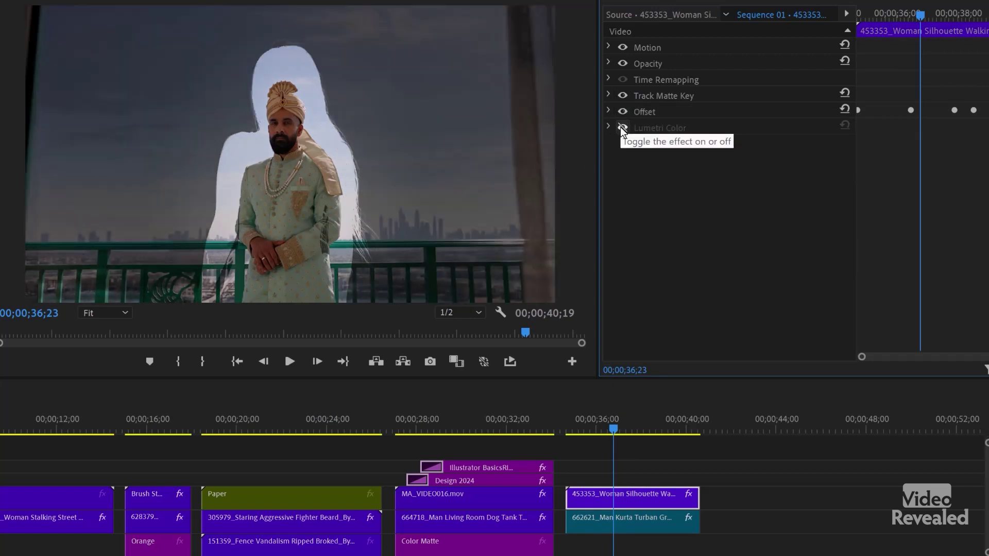
click(622, 127)
click(622, 127)
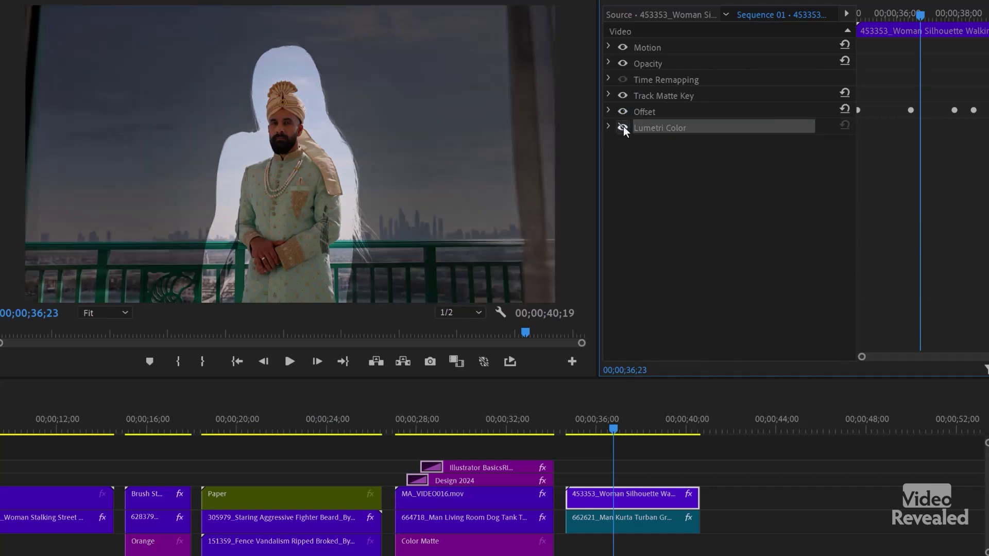
click(623, 127)
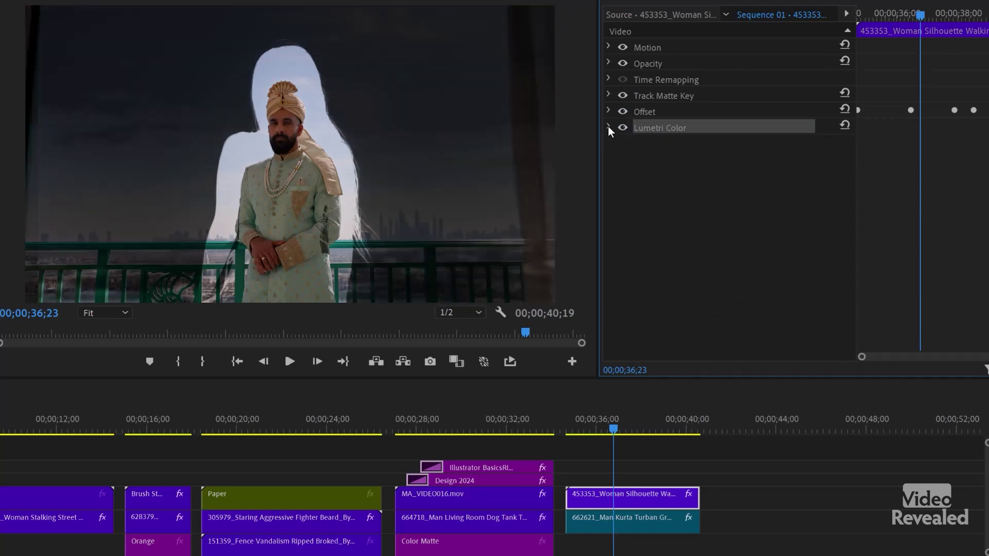
double_click(606, 498)
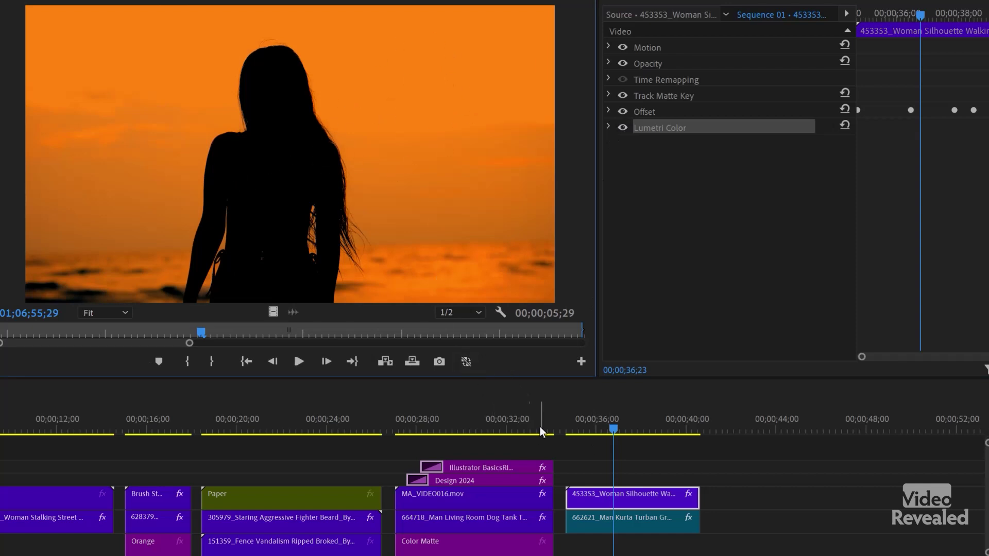
click(622, 127)
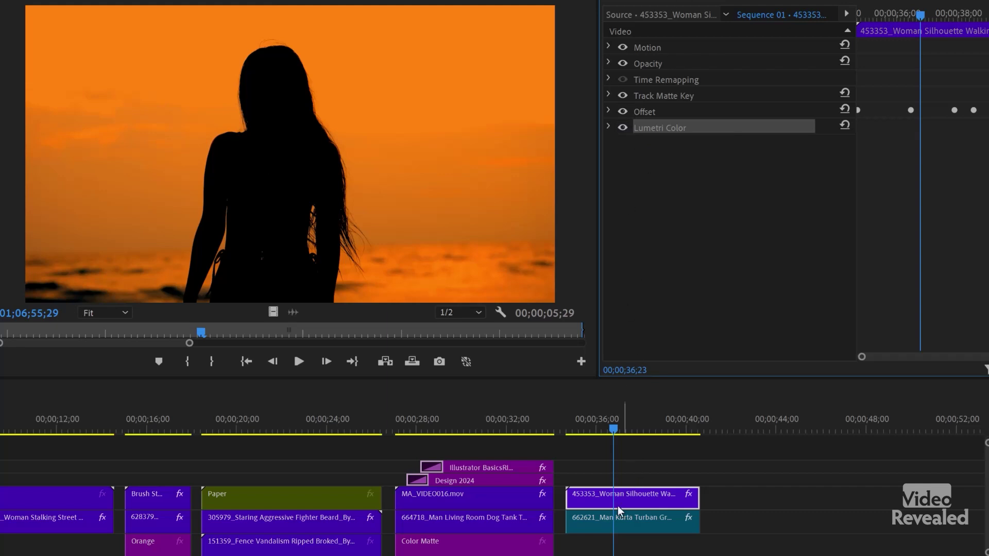
Step: Show the silhouette clip's Offset keyframes by expanding the effect, moving to 00;00;34;20 and selecting Shift Center To
click(617, 418)
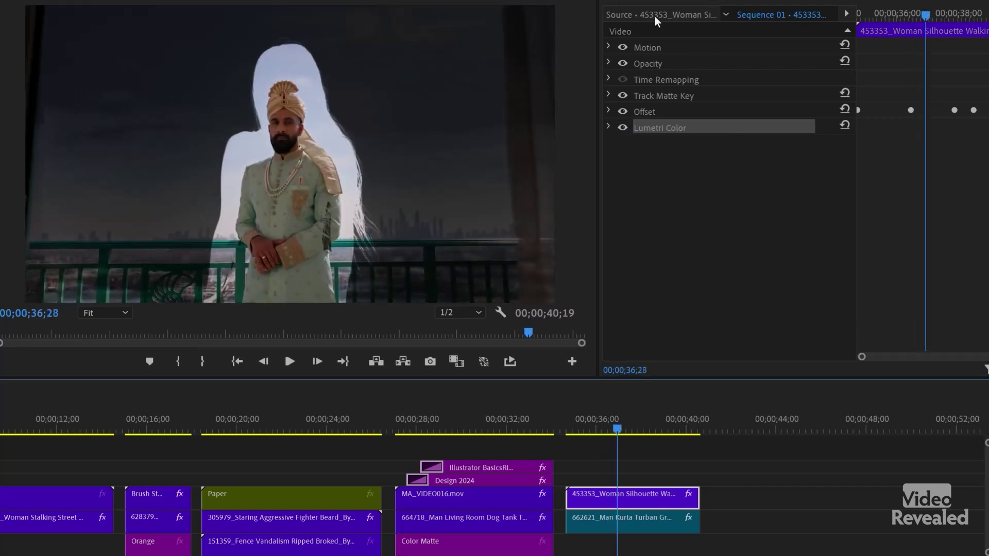
click(660, 112)
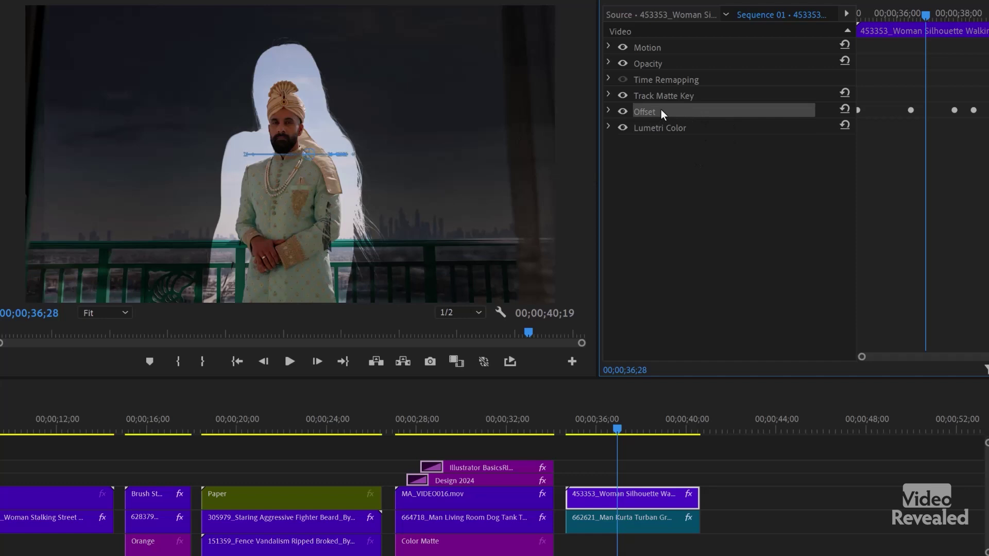
click(608, 110)
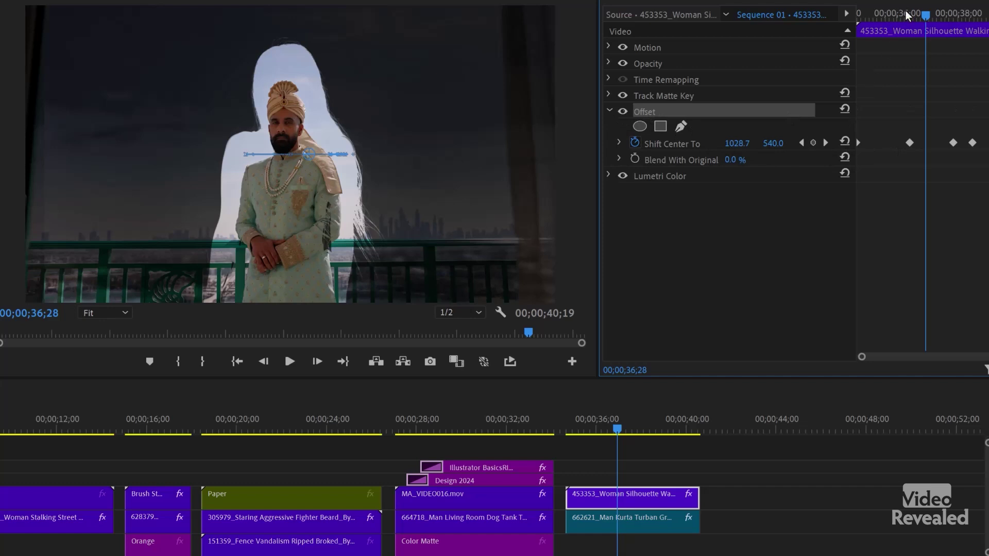
drag(904, 10, 850, 48)
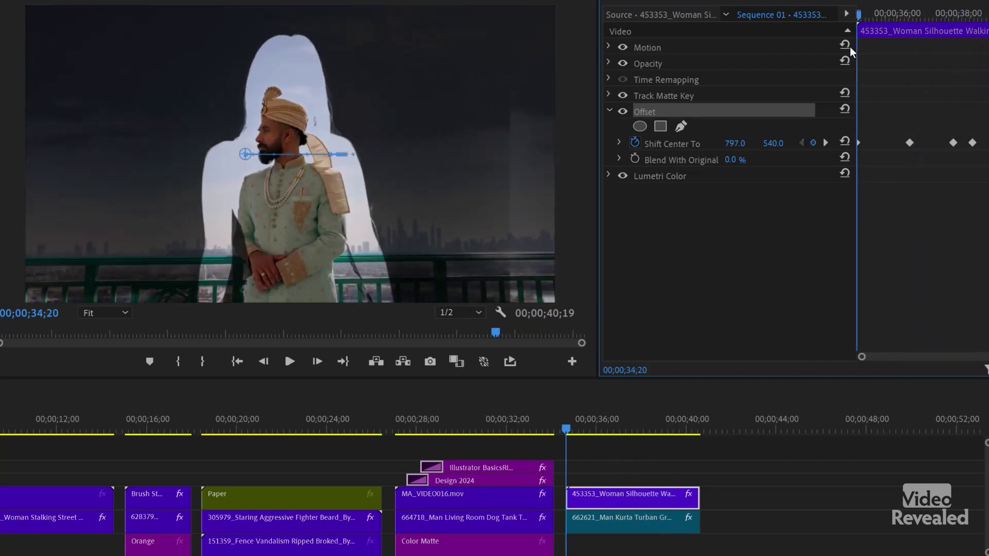
click(676, 143)
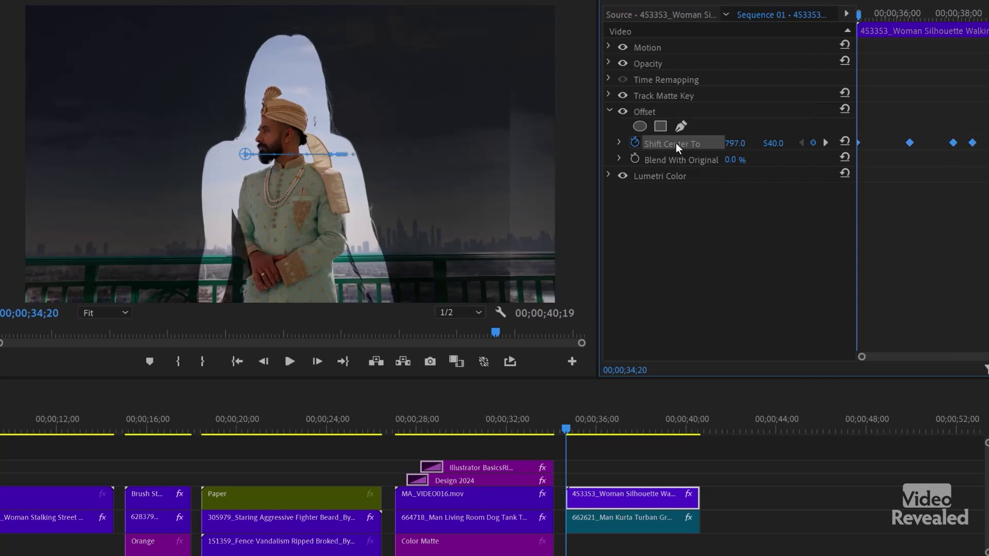
Step: Play the animated Offset of the silhouette matte from 00;00;34;20 and return to the clip's start
key(space)
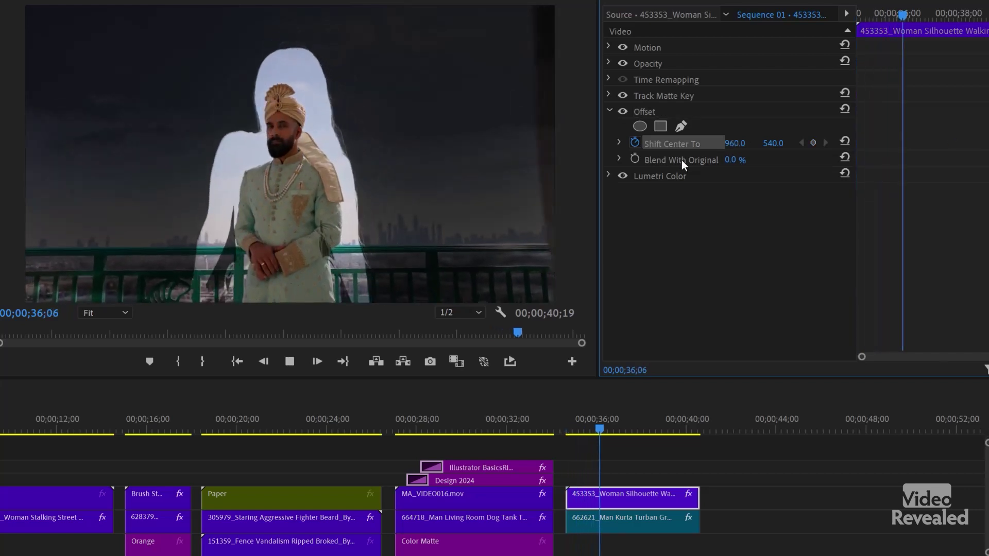
key(space)
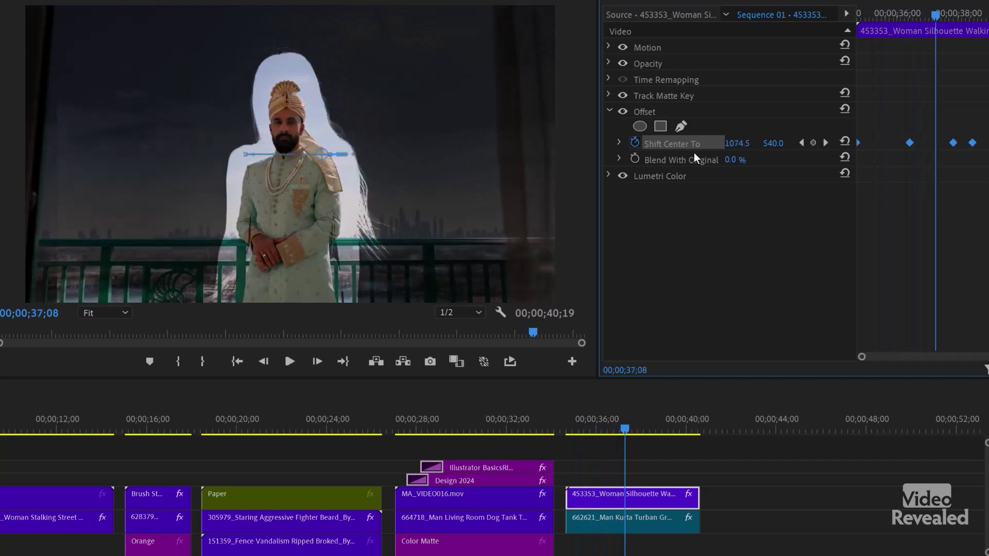
drag(898, 9, 836, 27)
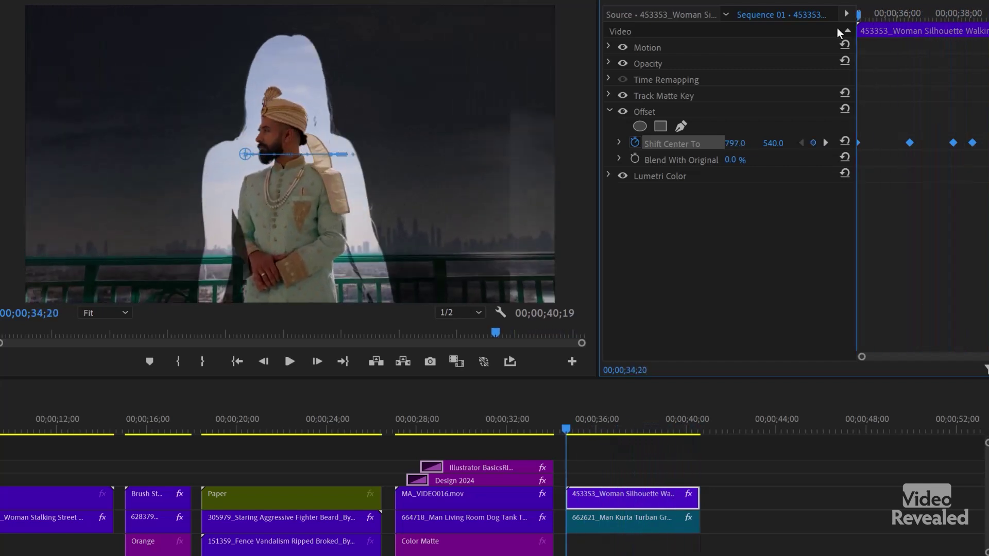
Step: Deselect the silhouette clip and play the sequence from 00;00;34;01 through the silhouette section
click(596, 468)
click(554, 425)
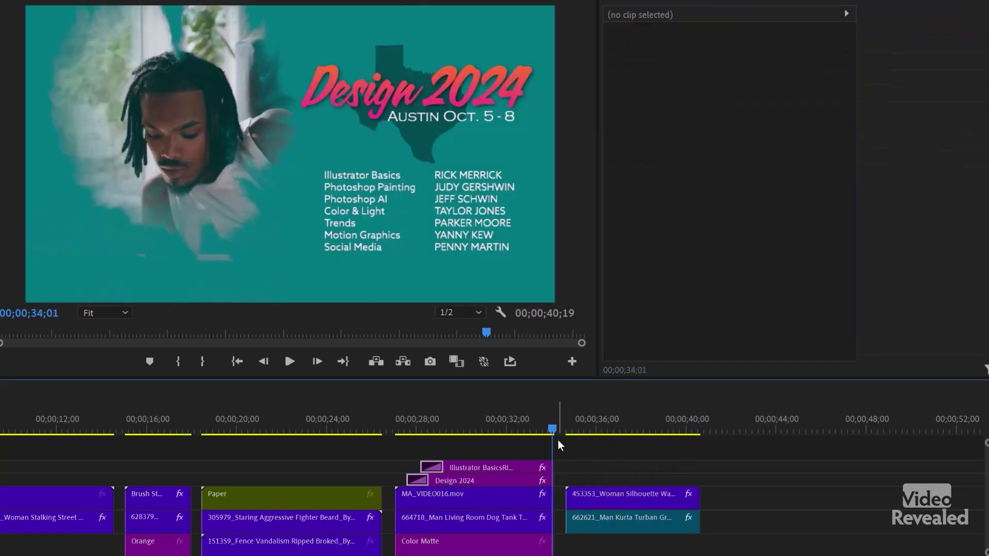
key(space)
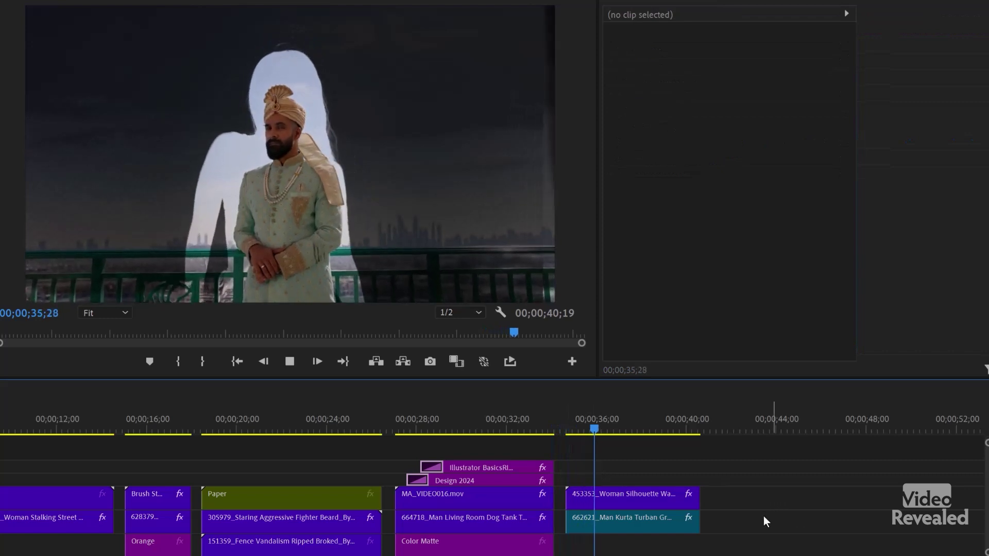